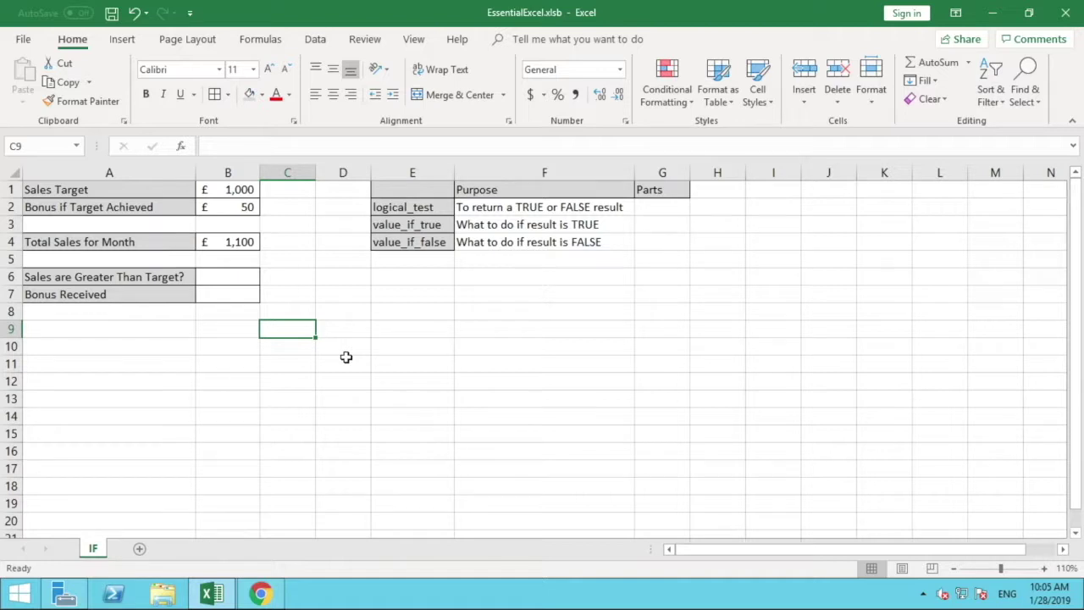
Step: Review the sales target, bonus, monthly sales and bonus received cells, plus the purpose of each IF argument in F2:F4
left_click(254, 192)
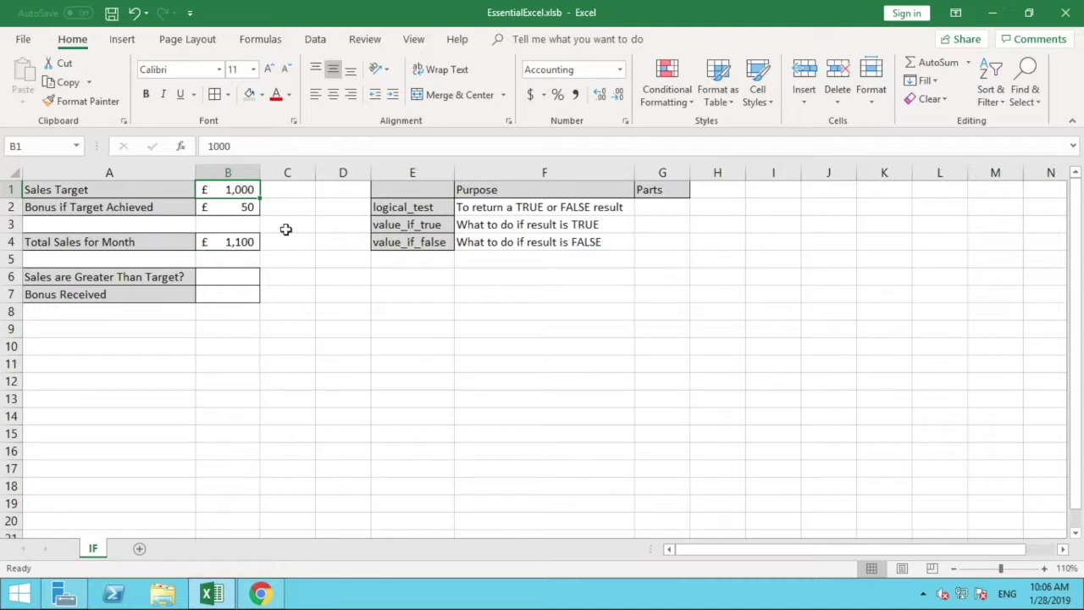
left_click(250, 208)
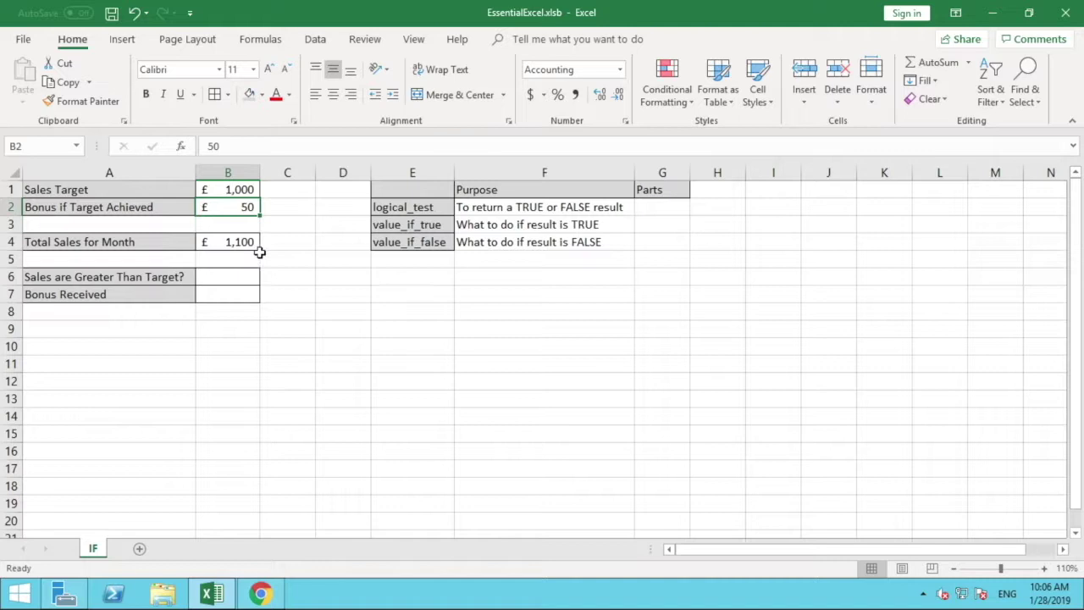
left_click(251, 244)
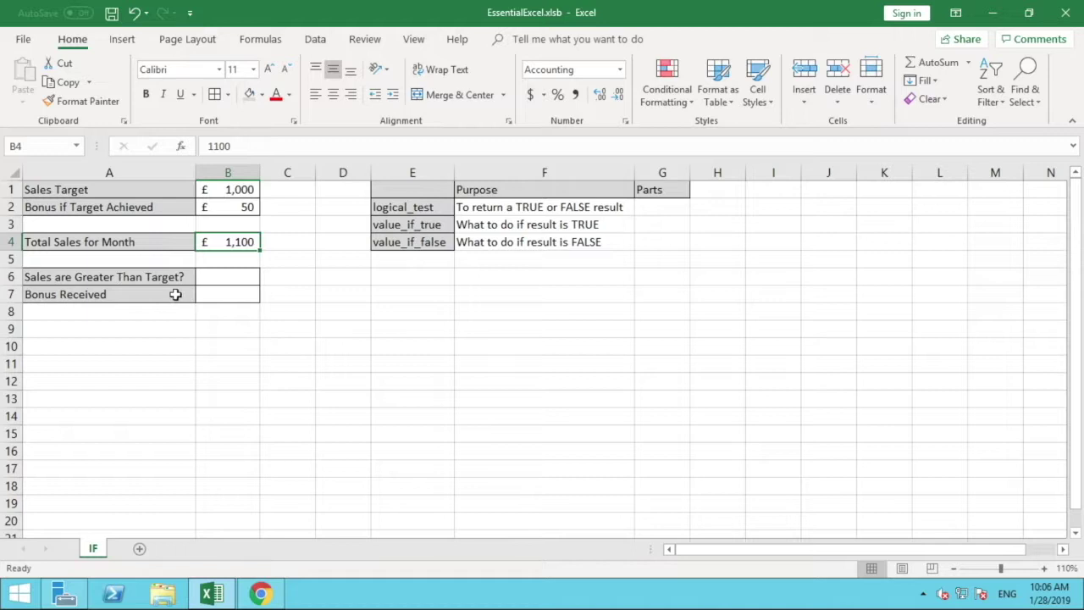
left_click(209, 294)
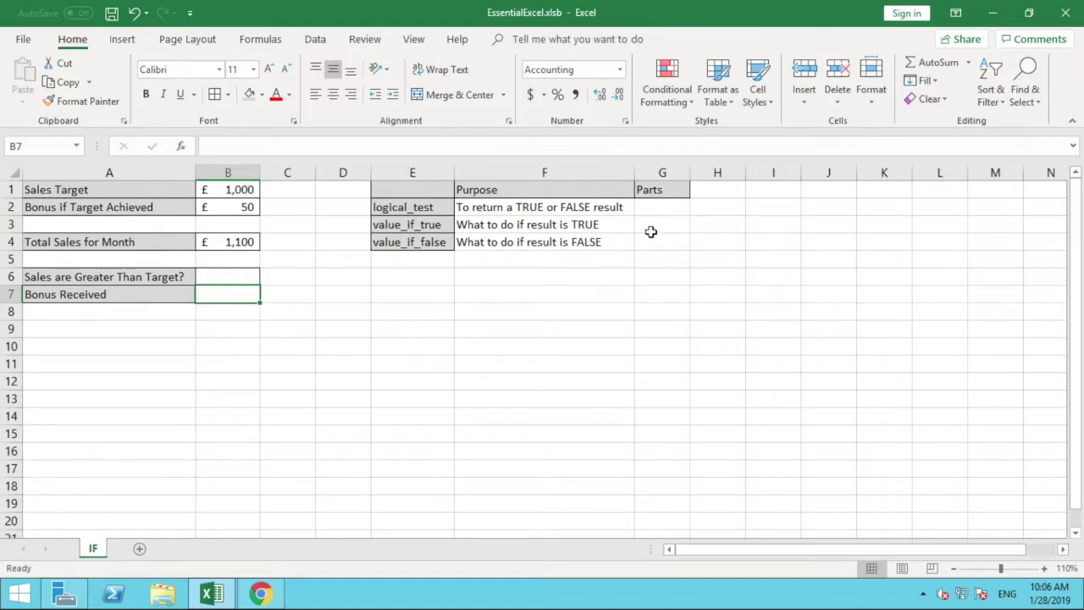
left_click(625, 211)
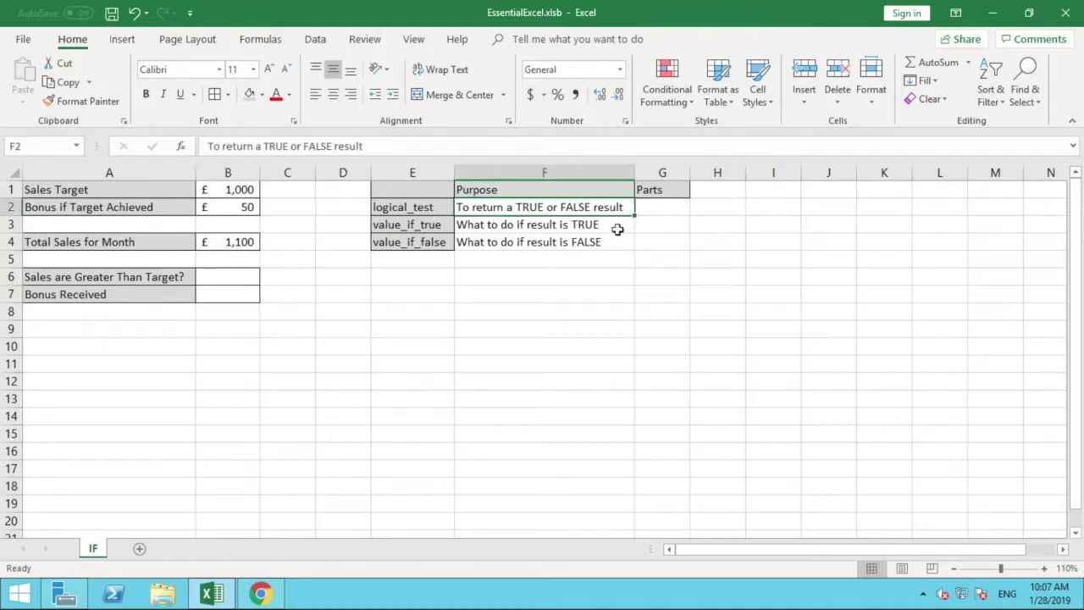
left_click(616, 223)
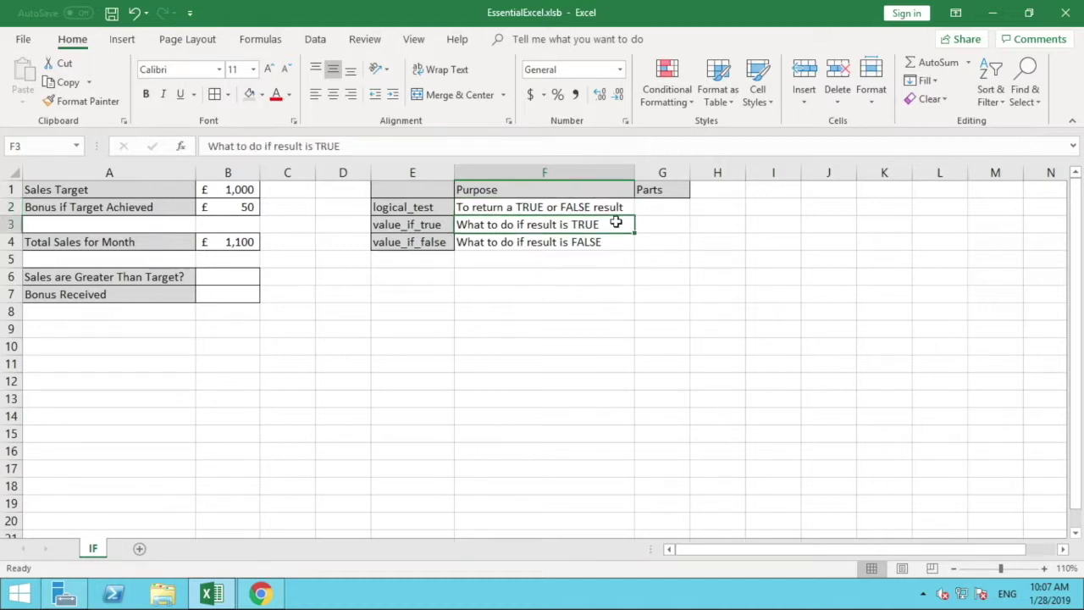
left_click(609, 243)
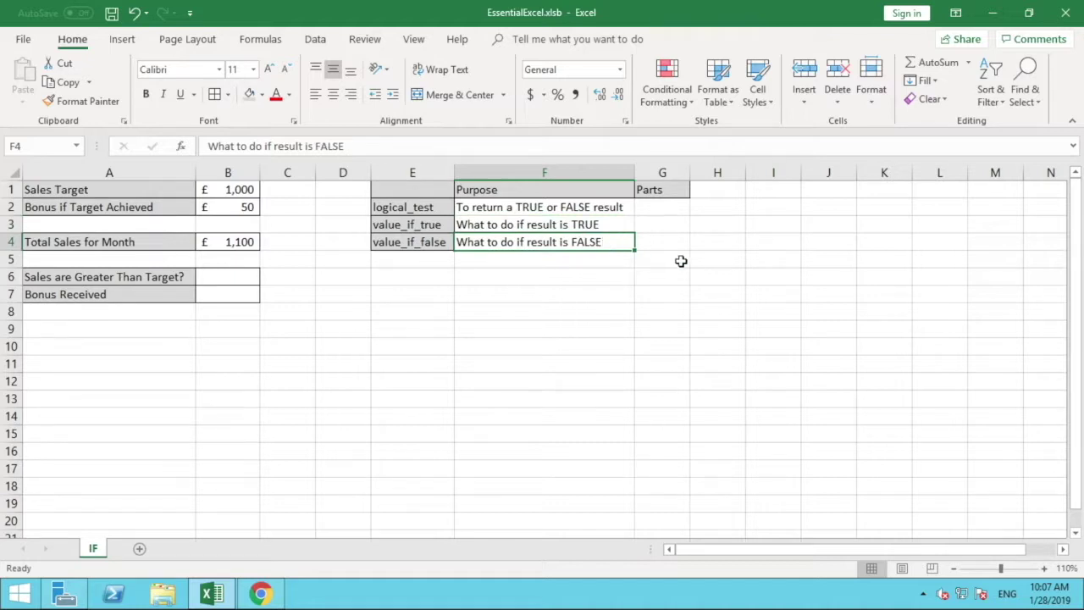
Step: Enter B4>B1 in G2 as the logical_test part
left_click(658, 209)
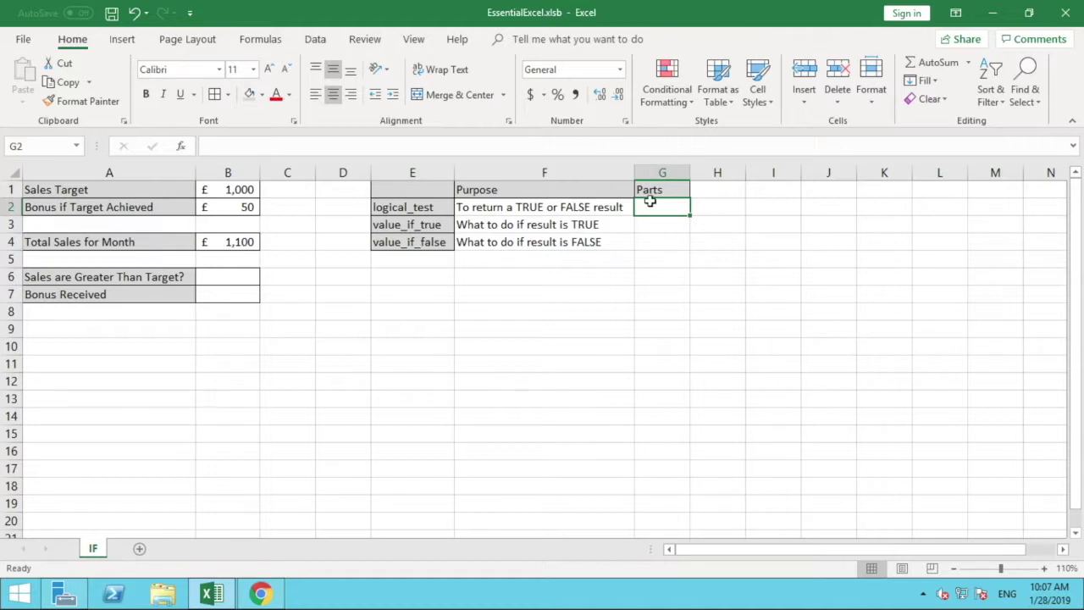
type("B")
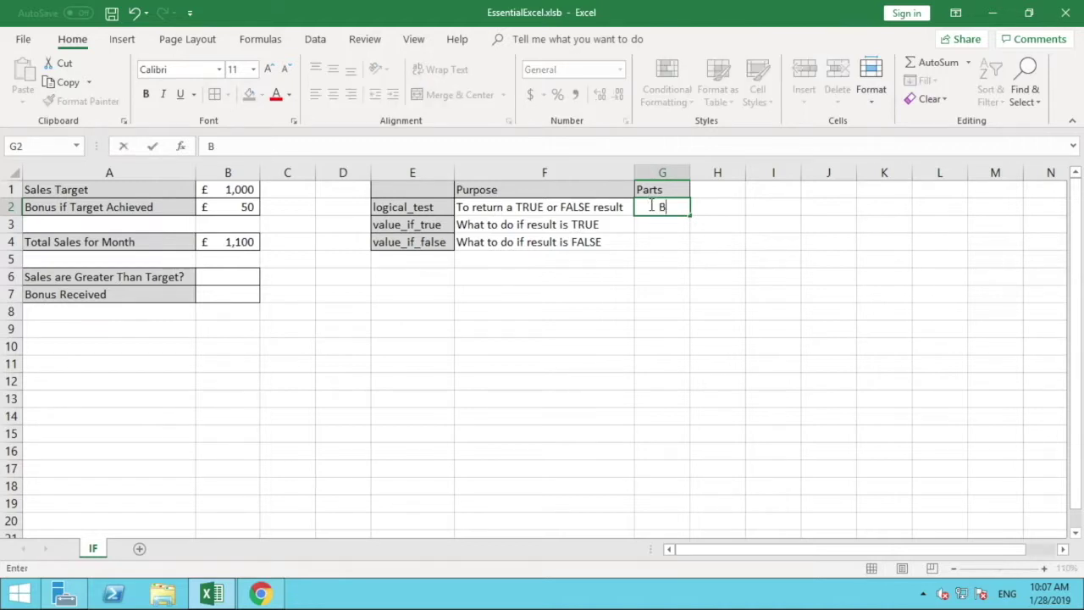
type("4>")
type("B1")
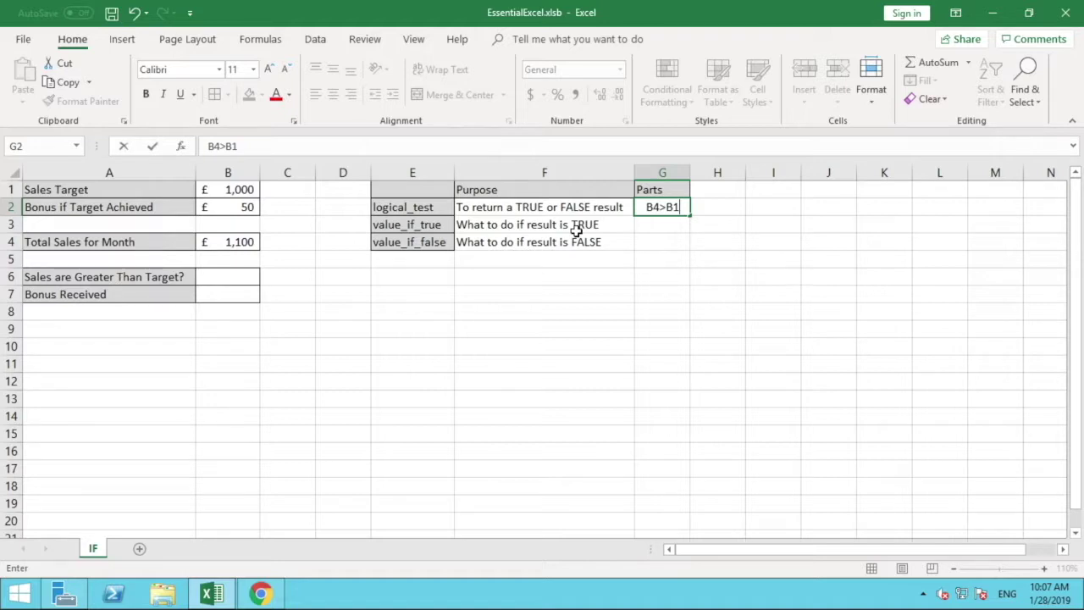
key("Return")
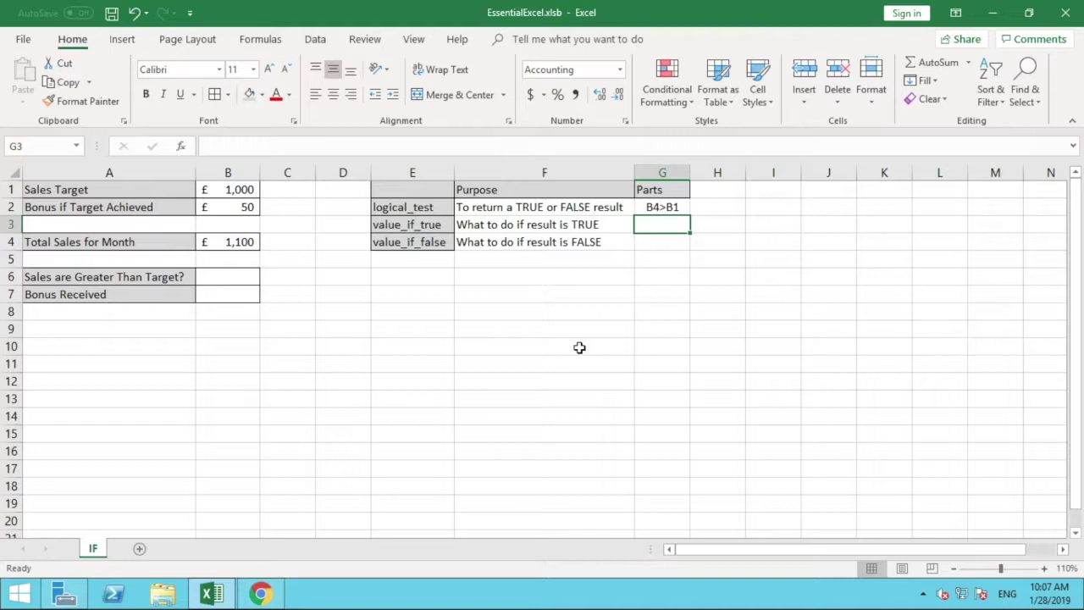
Step: Fill in the remaining Parts cells with 50 for value_if_true and 0 for value_if_false
type("50")
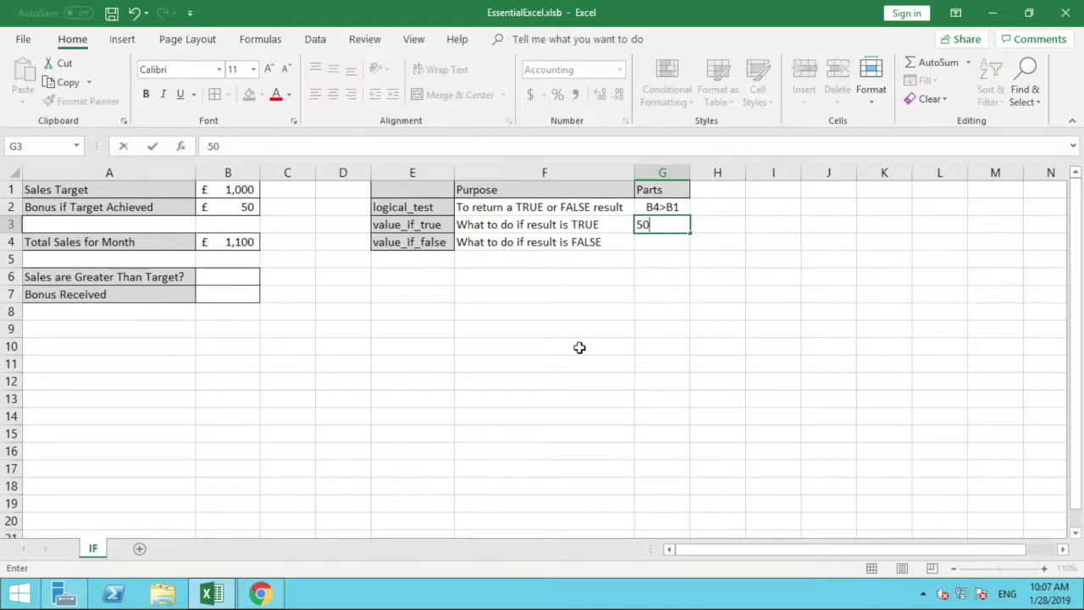
key("Return")
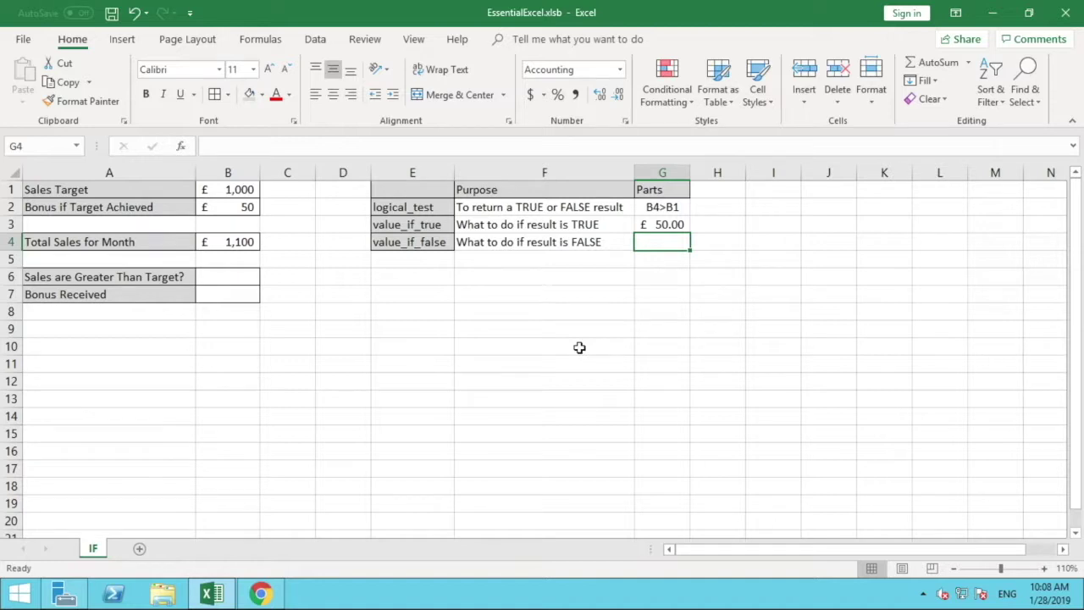
type("0")
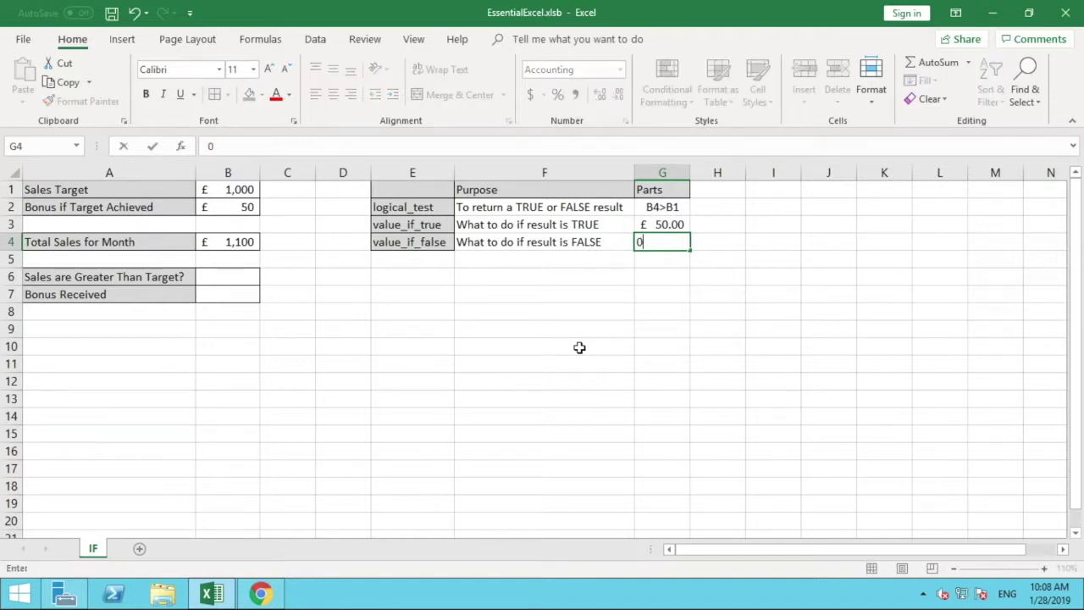
key("Return")
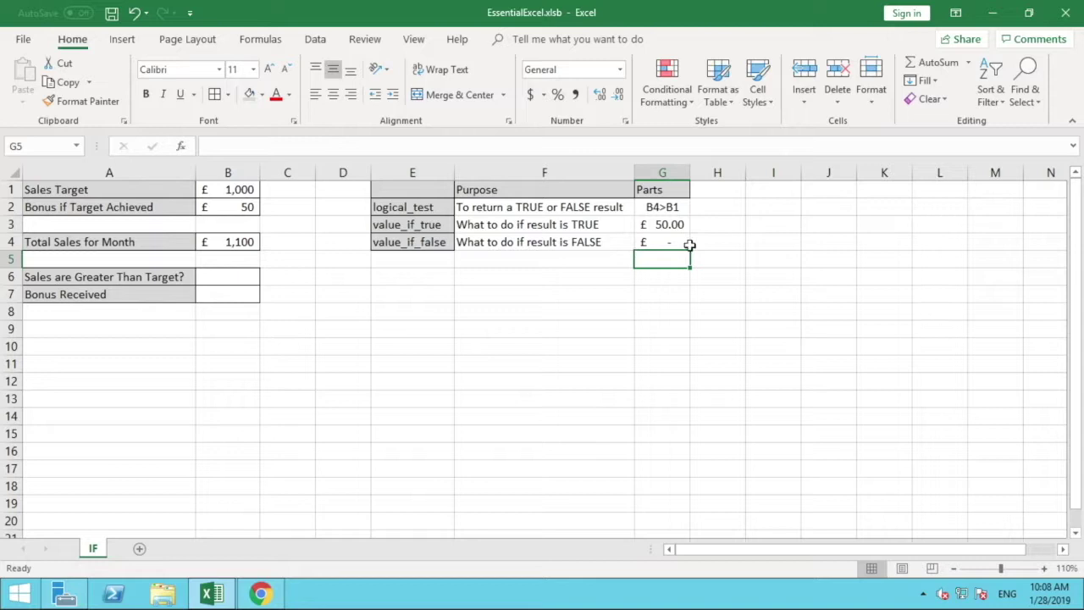
Step: Enter the formula =B4>B1 in B6 to test whether total sales exceed the target, and check the cells it compares
left_click(675, 208)
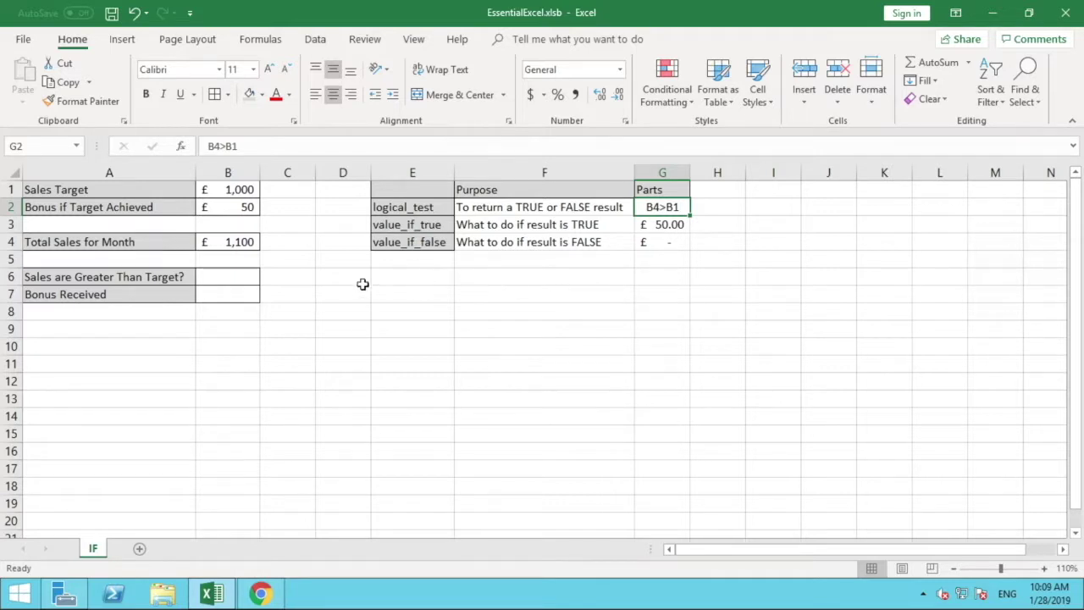
left_click(253, 276)
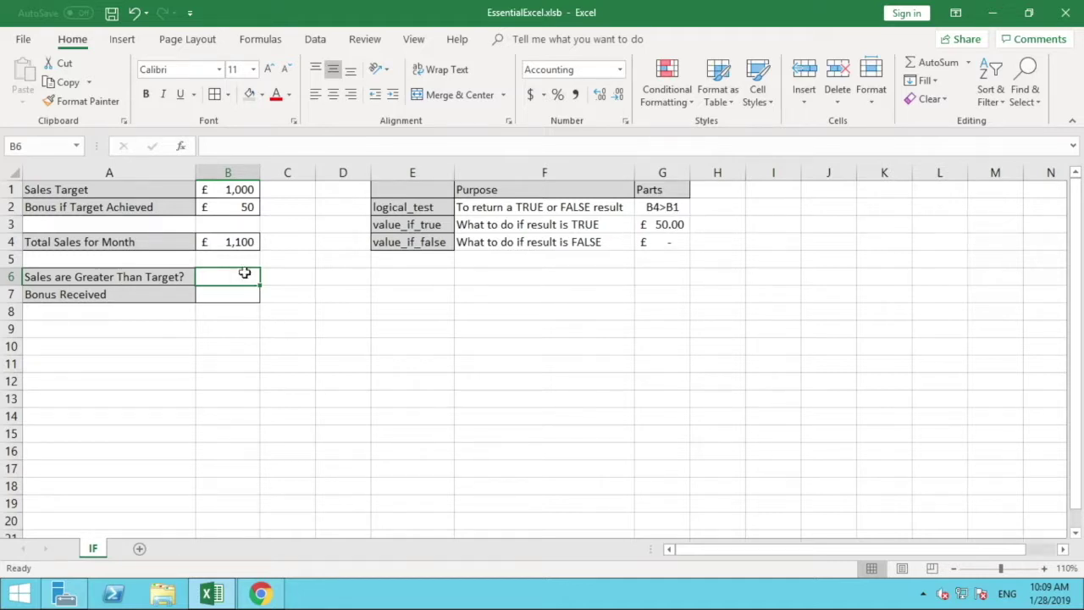
type("=")
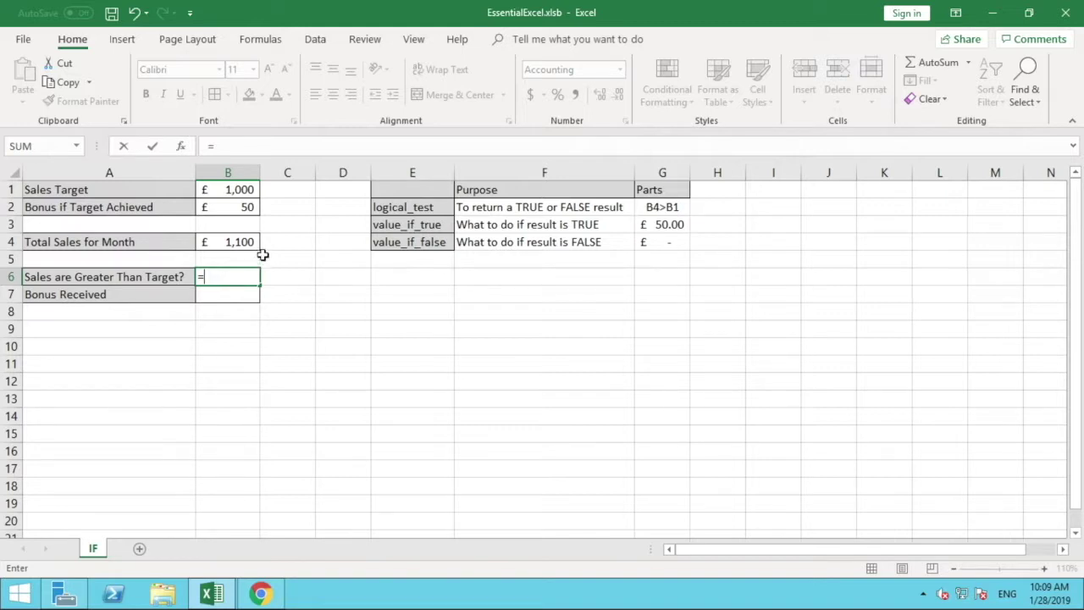
left_click(250, 243)
left_click(250, 243)
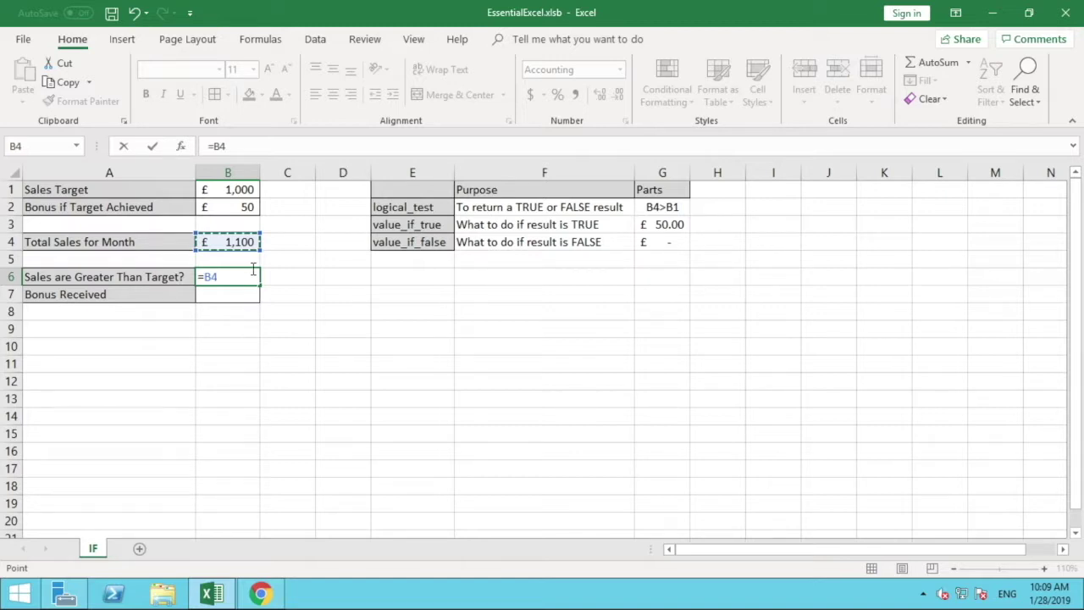
type(">")
left_click(241, 191)
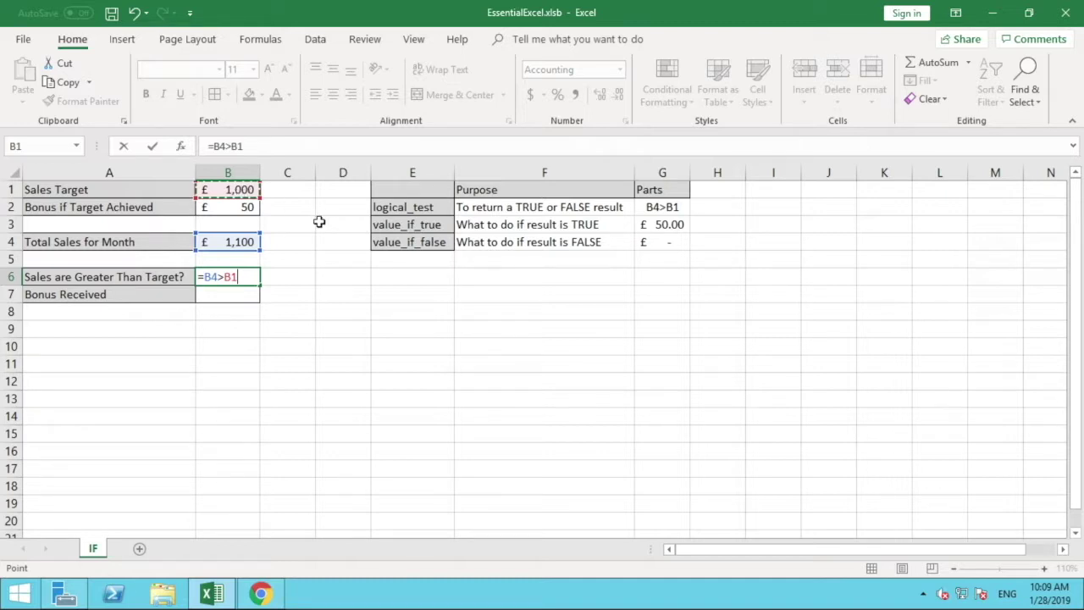
key("Return")
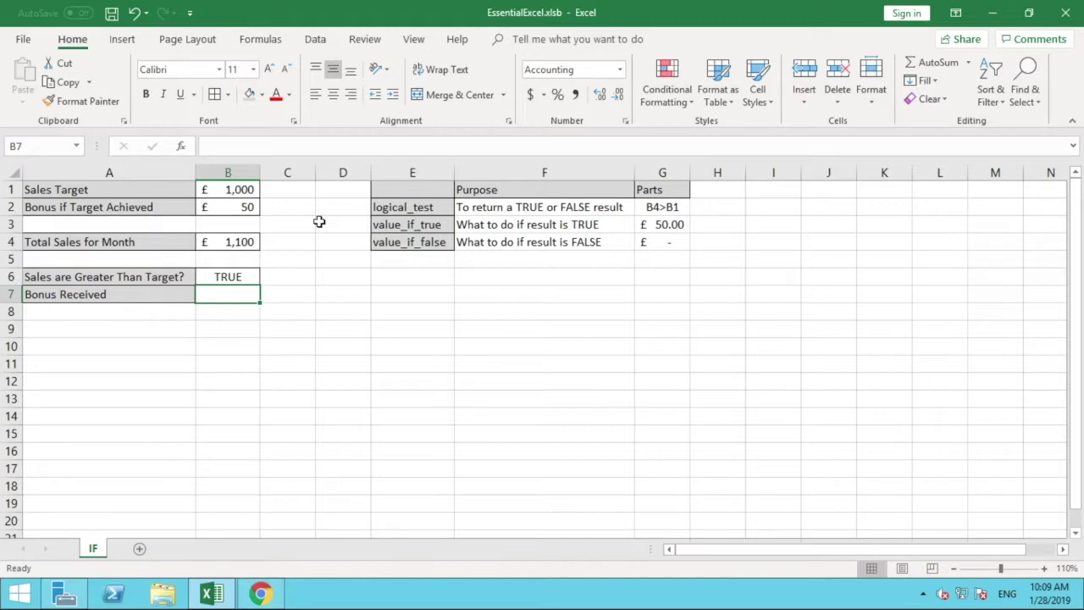
key("Up")
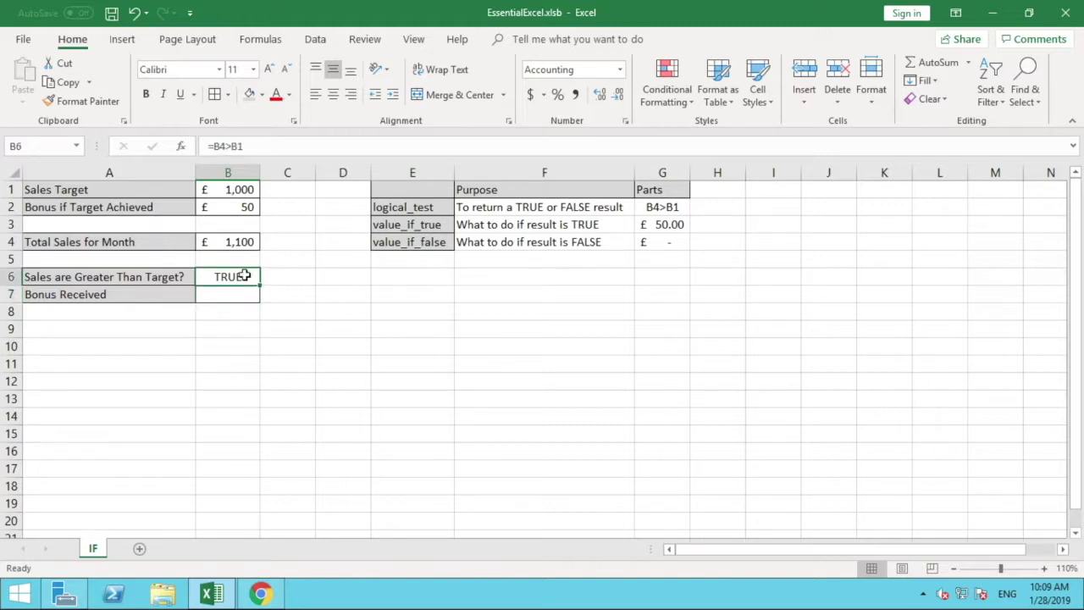
left_click(244, 244)
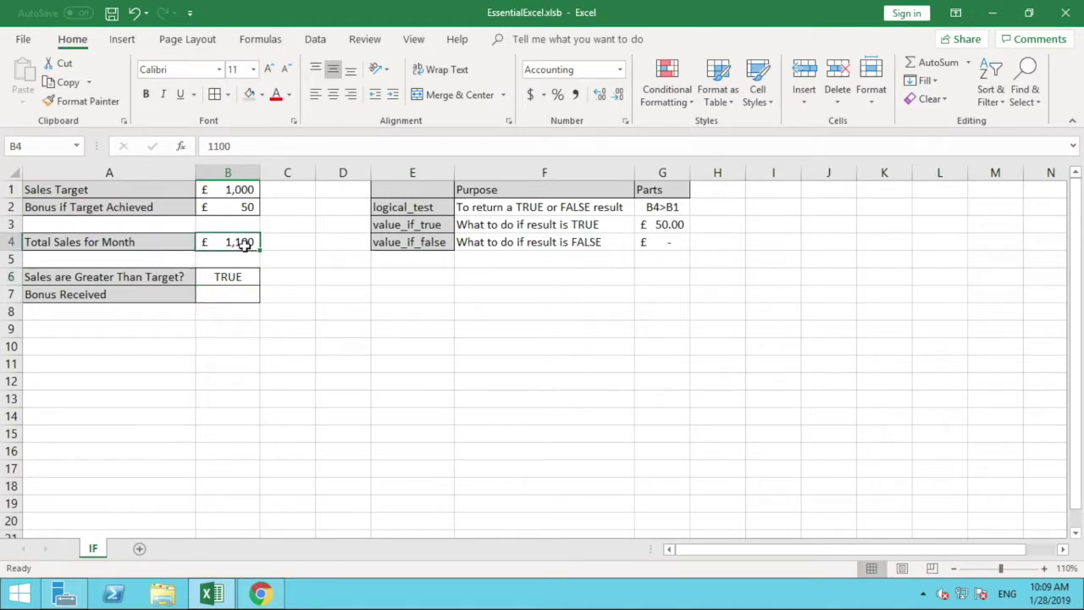
left_click(244, 186)
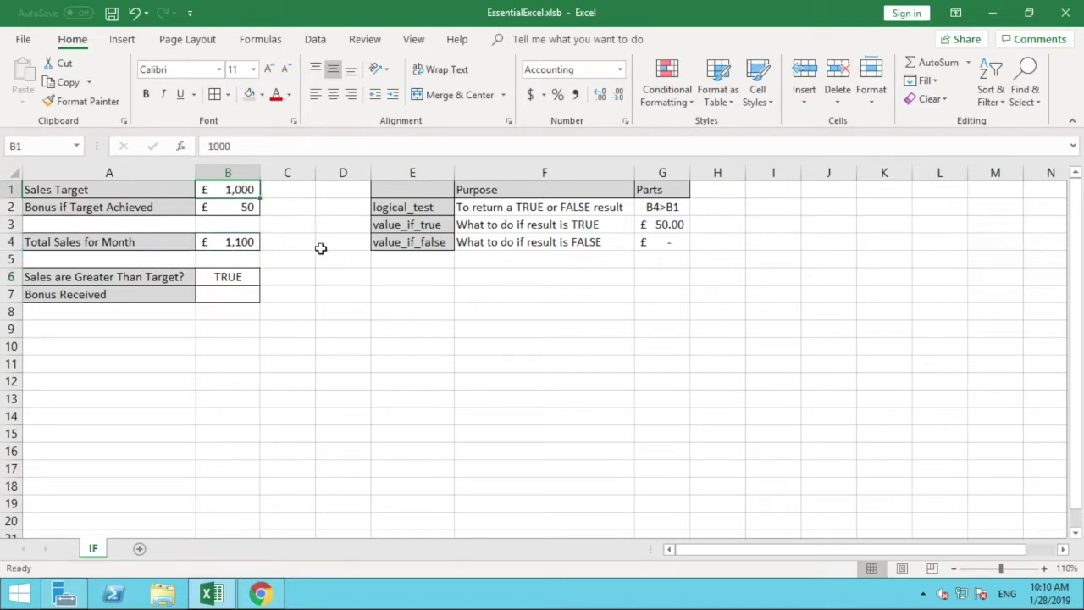
Step: Start an IF formula in the Bonus Received cell B7 with B4>B1 as its logical test
left_click(246, 296)
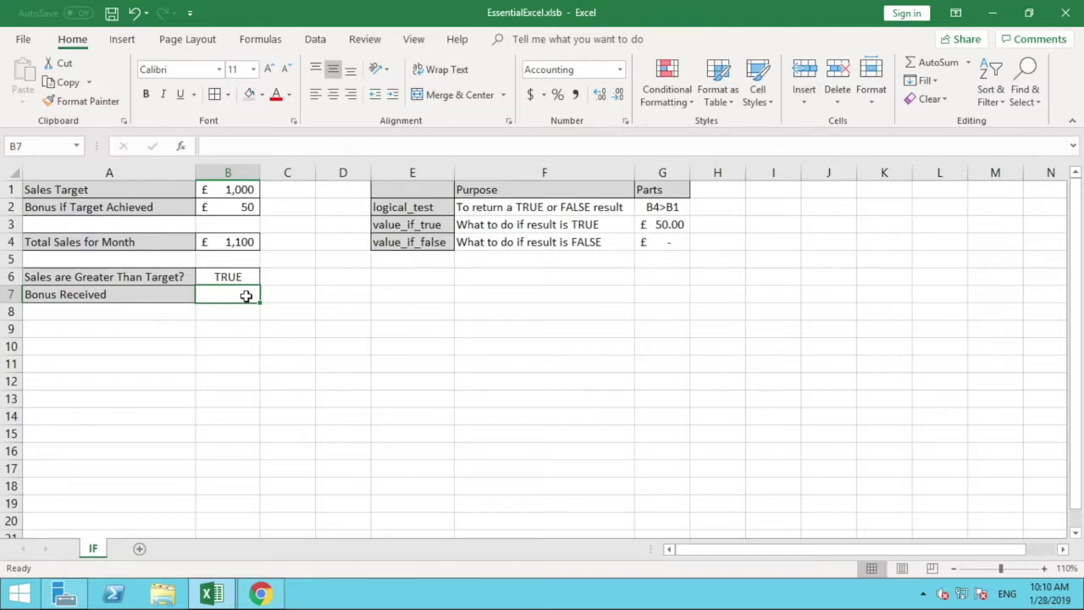
type("=")
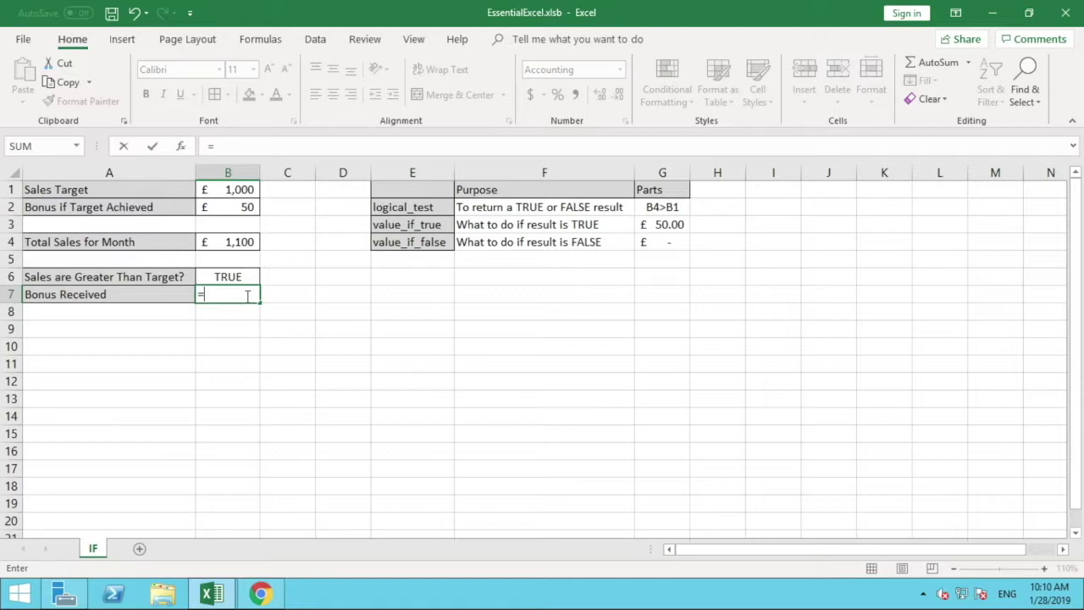
type("I")
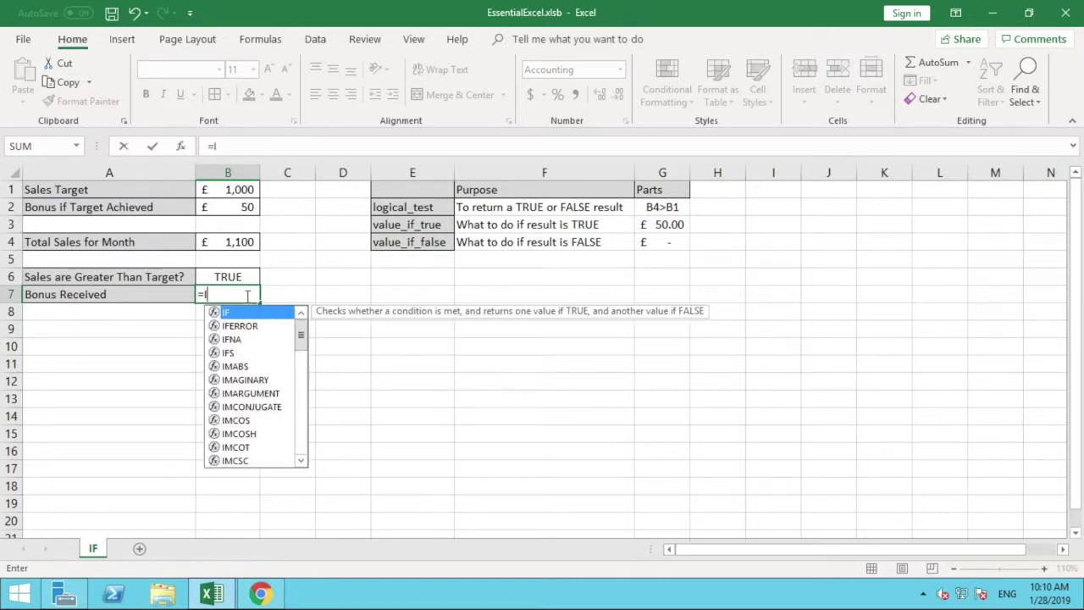
type("F")
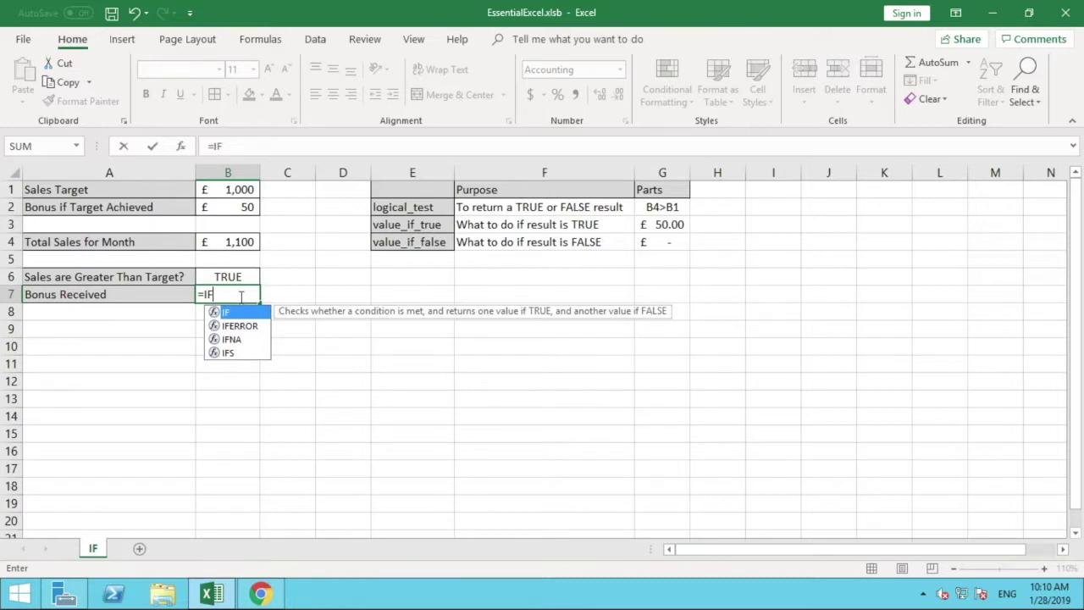
type("(")
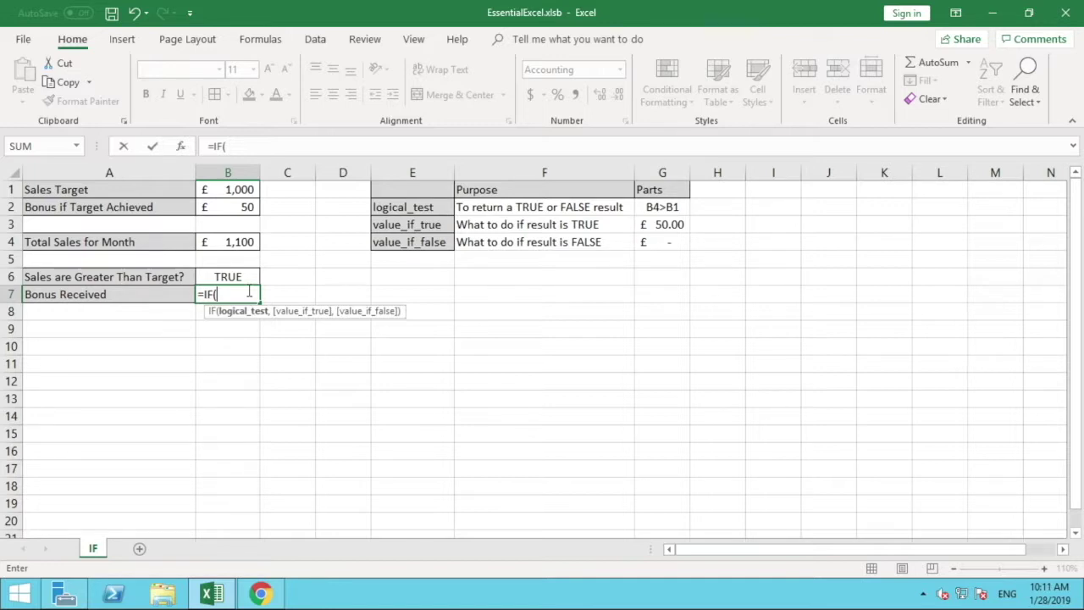
type("B")
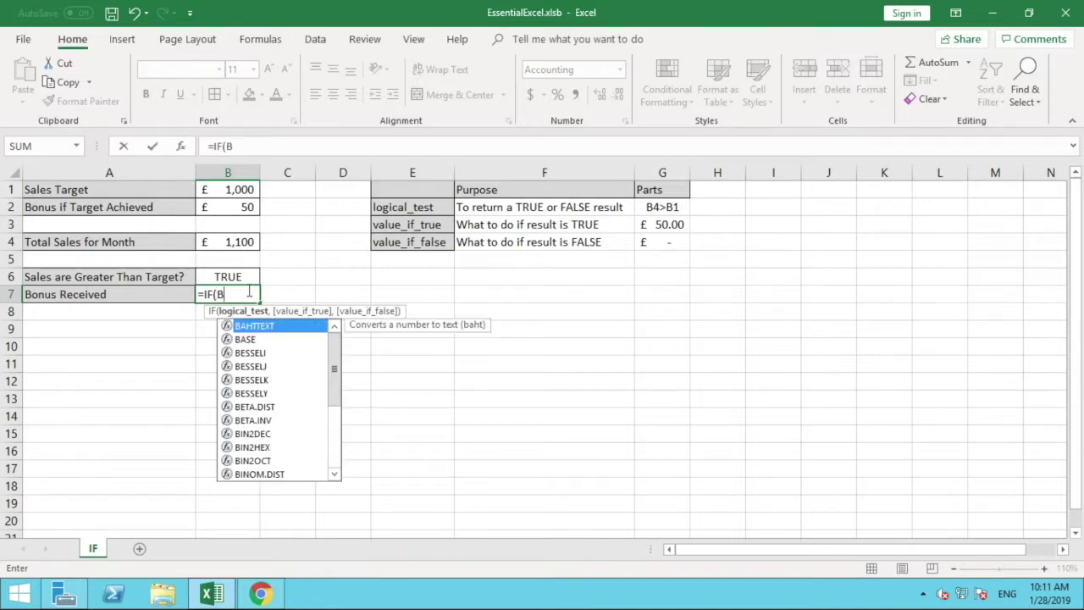
type("4>")
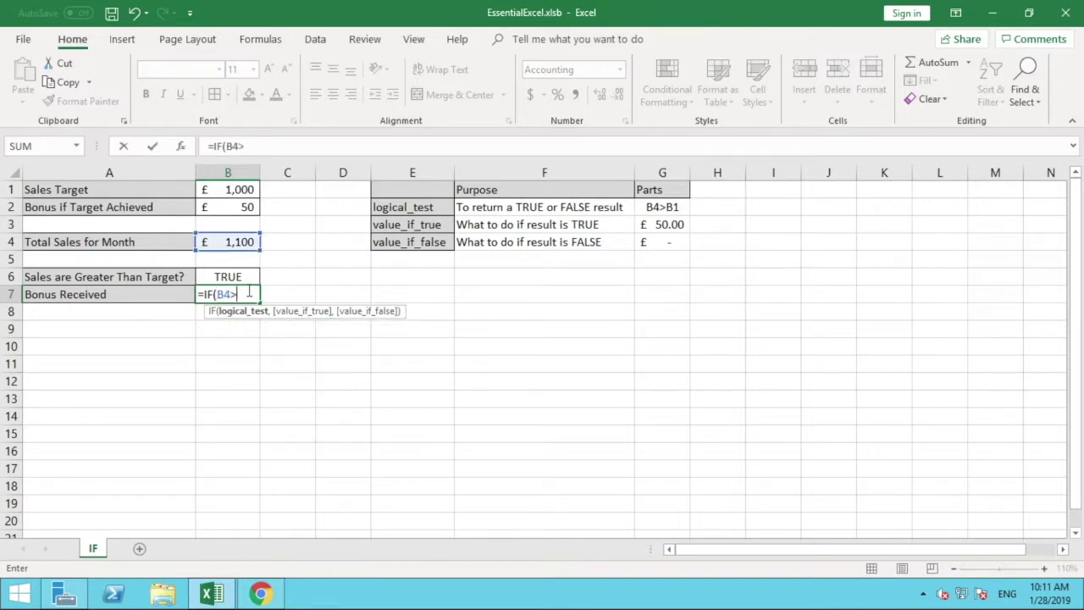
type("B")
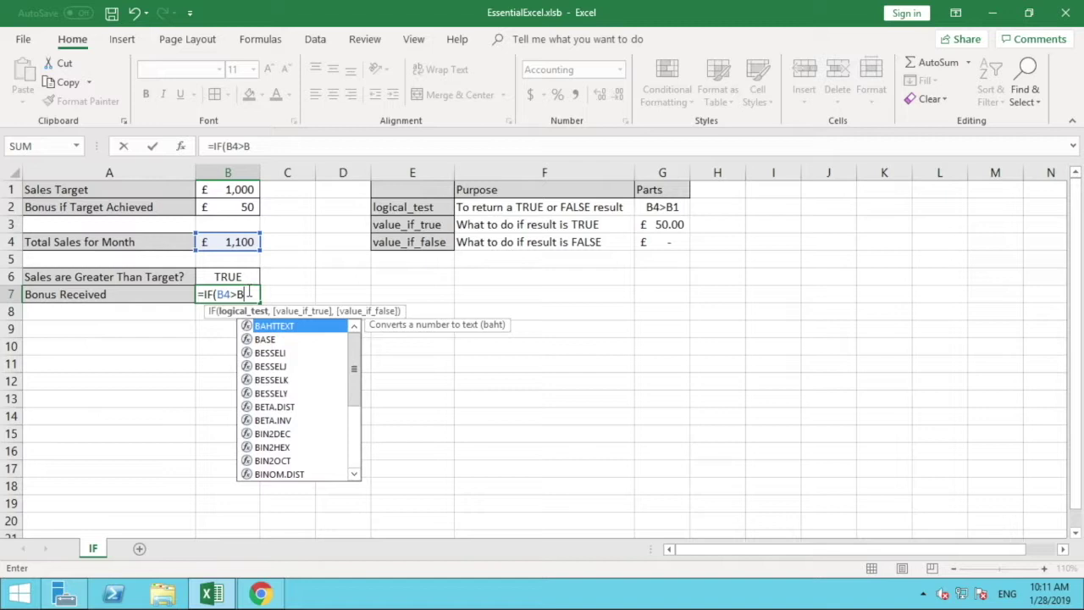
type("1,")
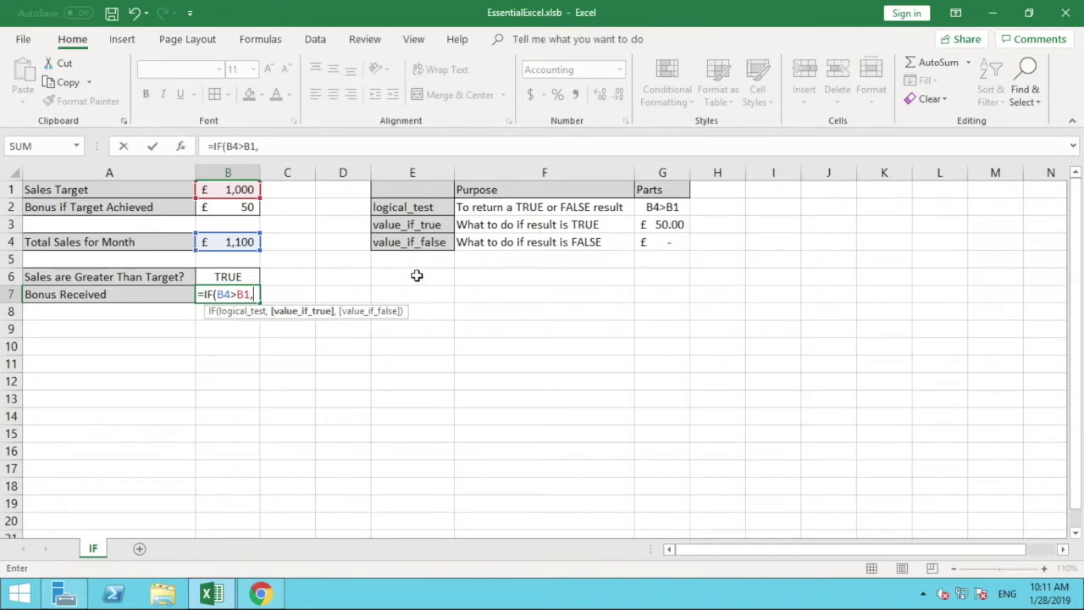
Step: Complete the IF formula in B7 with 50 as value_if_true and 0 as value_if_false, and compare it with the test in B6
type("50")
left_click_drag(260, 147, 274, 147)
left_click(279, 146)
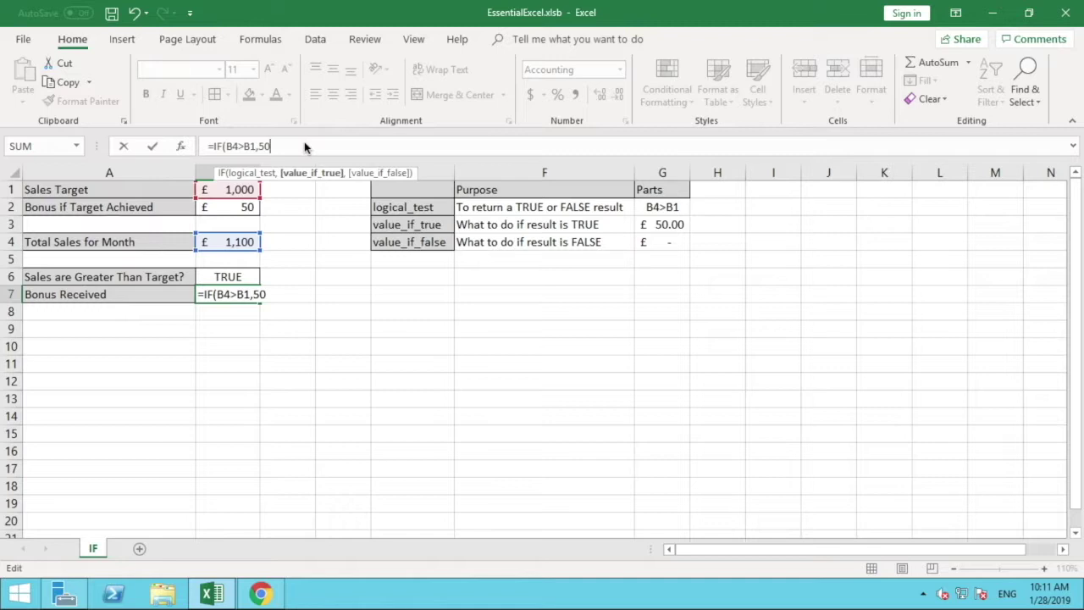
type(",")
type("0")
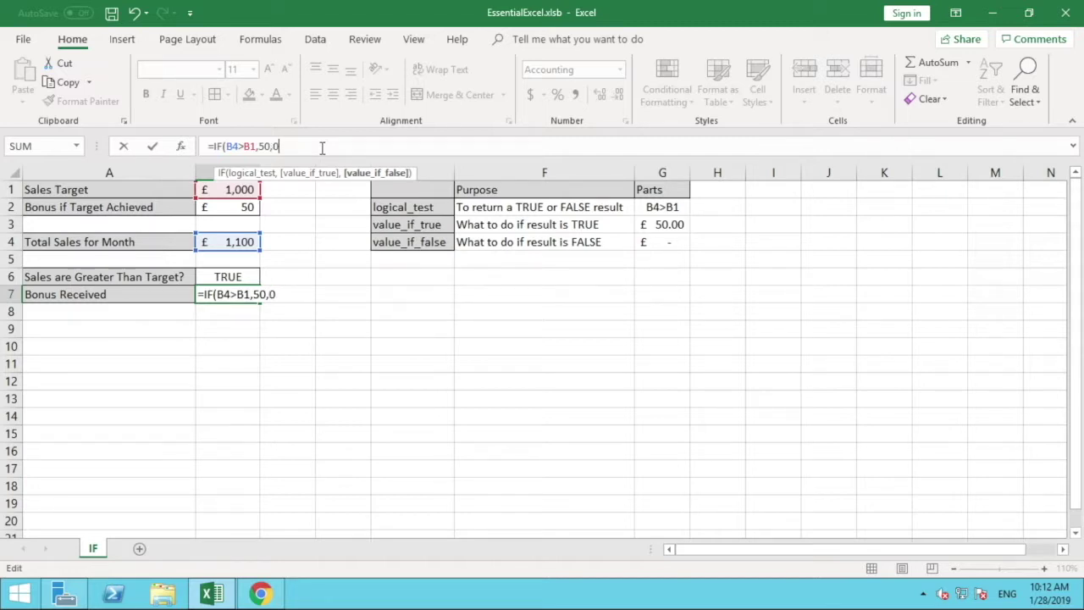
type(")")
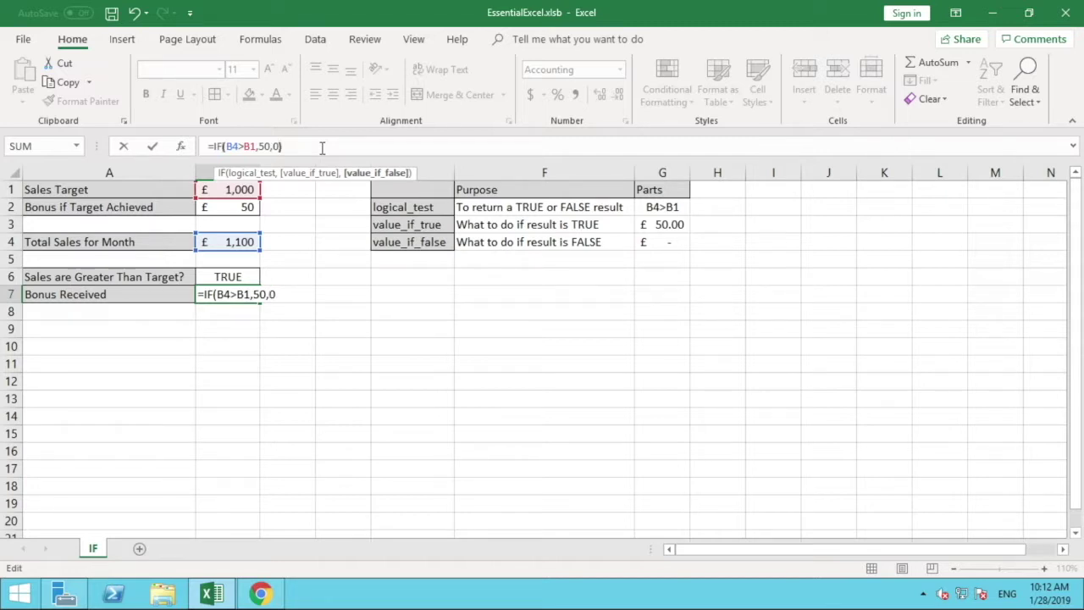
left_click(263, 146)
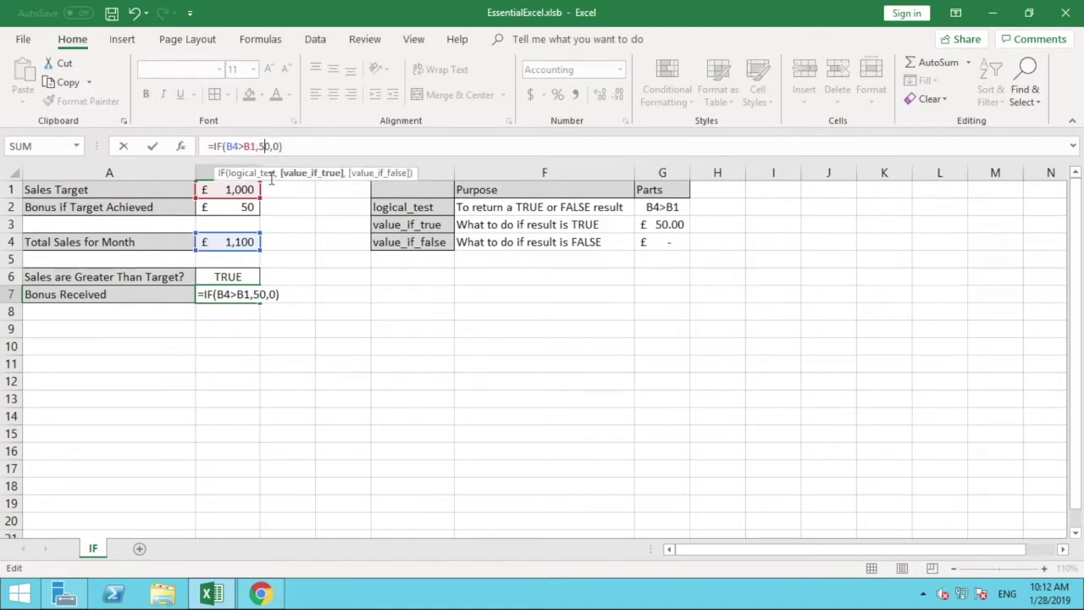
left_click(278, 146)
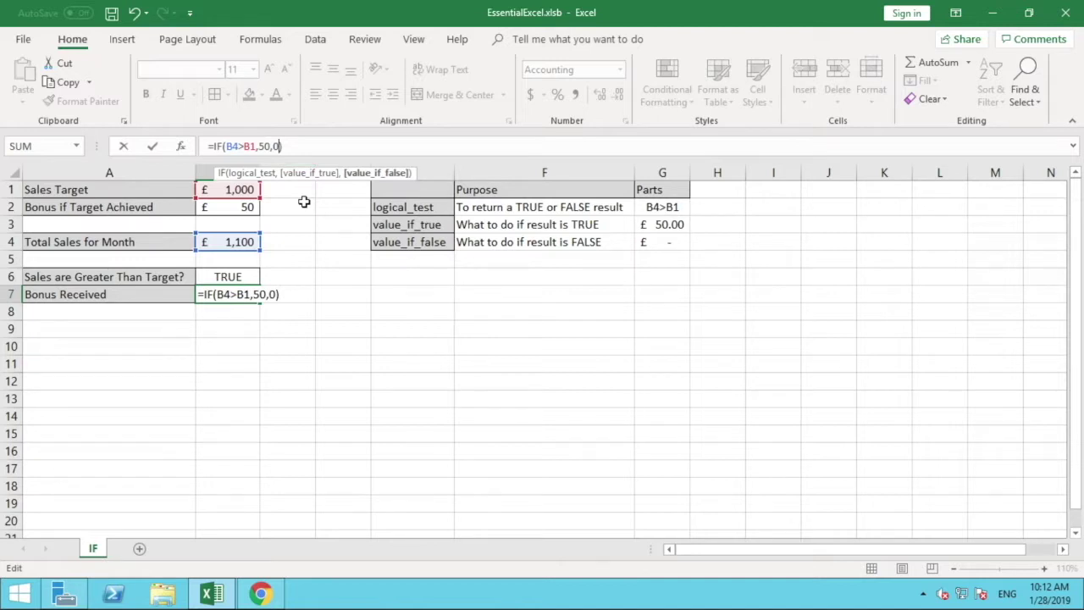
key("Return")
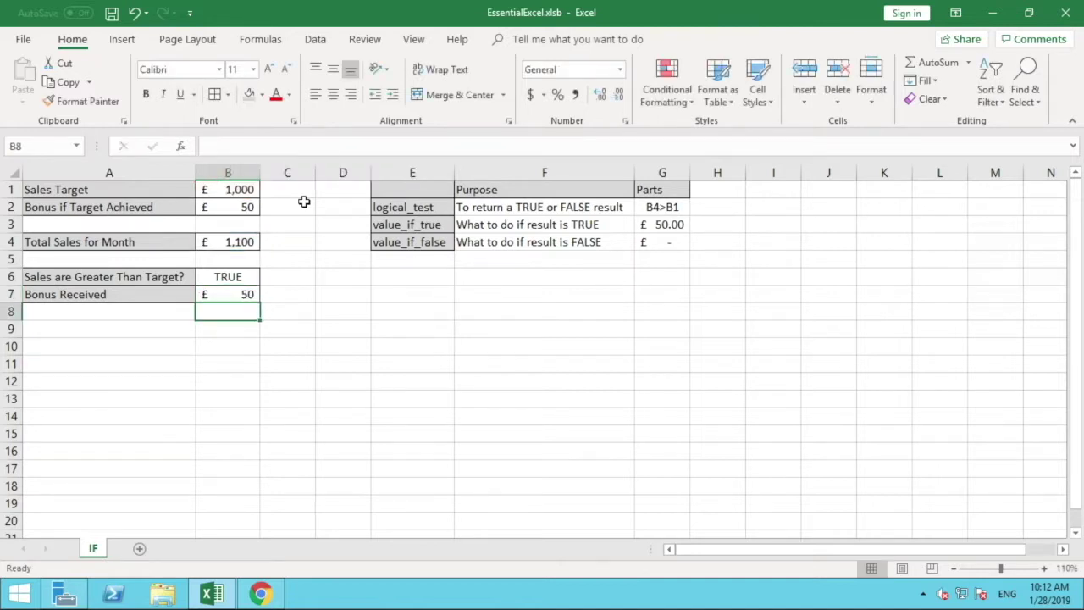
left_click(247, 295)
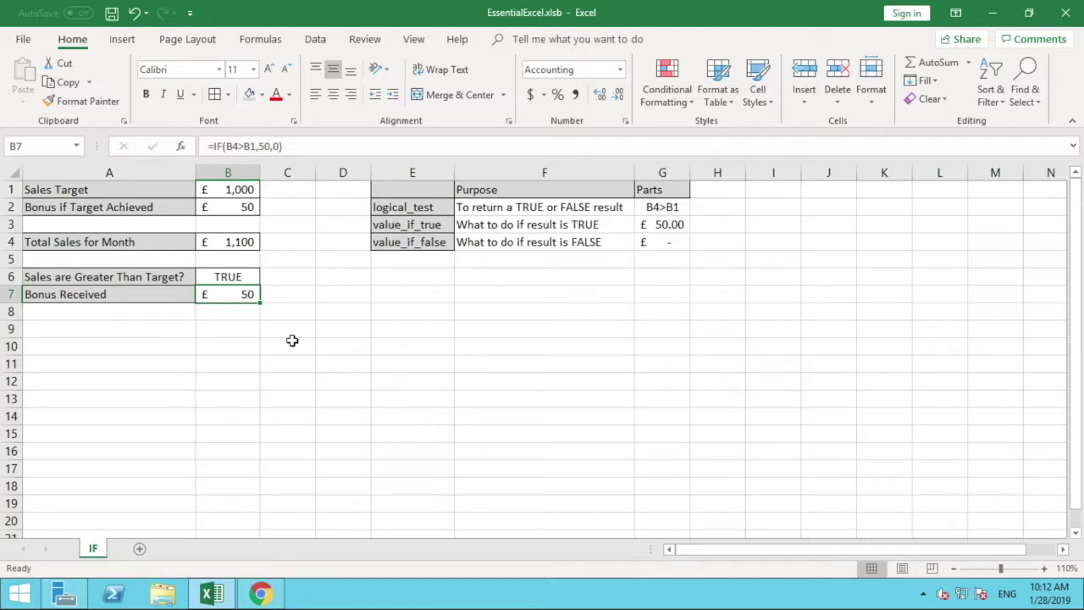
left_click(249, 280)
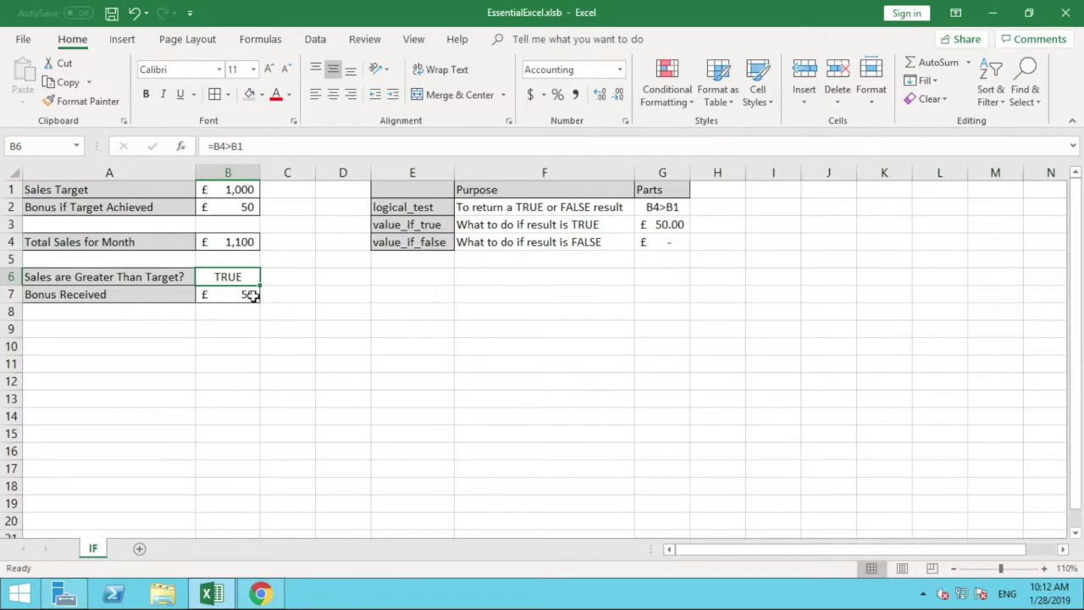
left_click(251, 294)
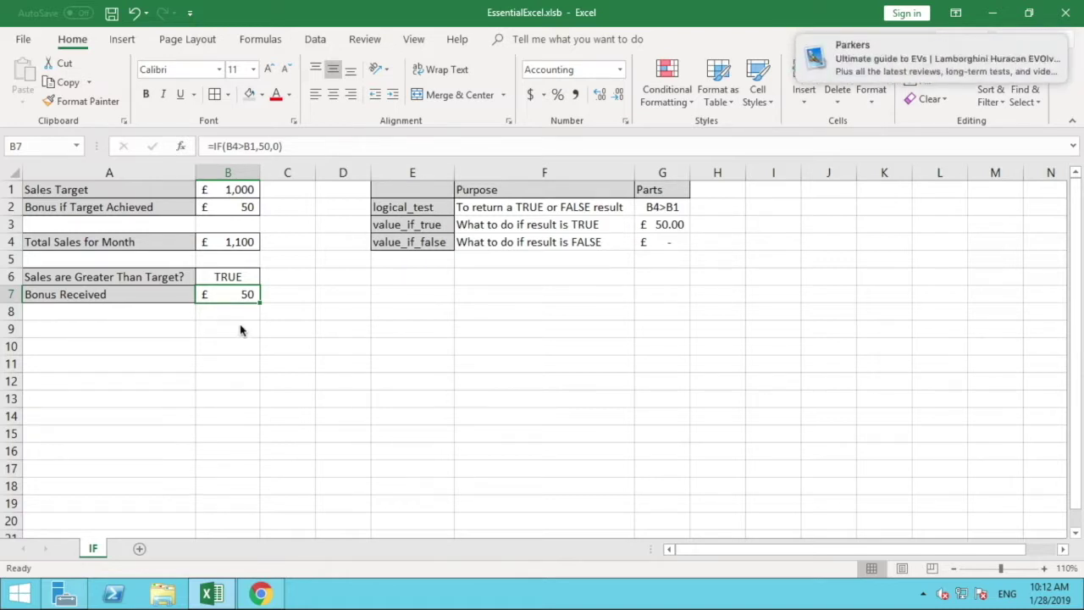
left_click(242, 331)
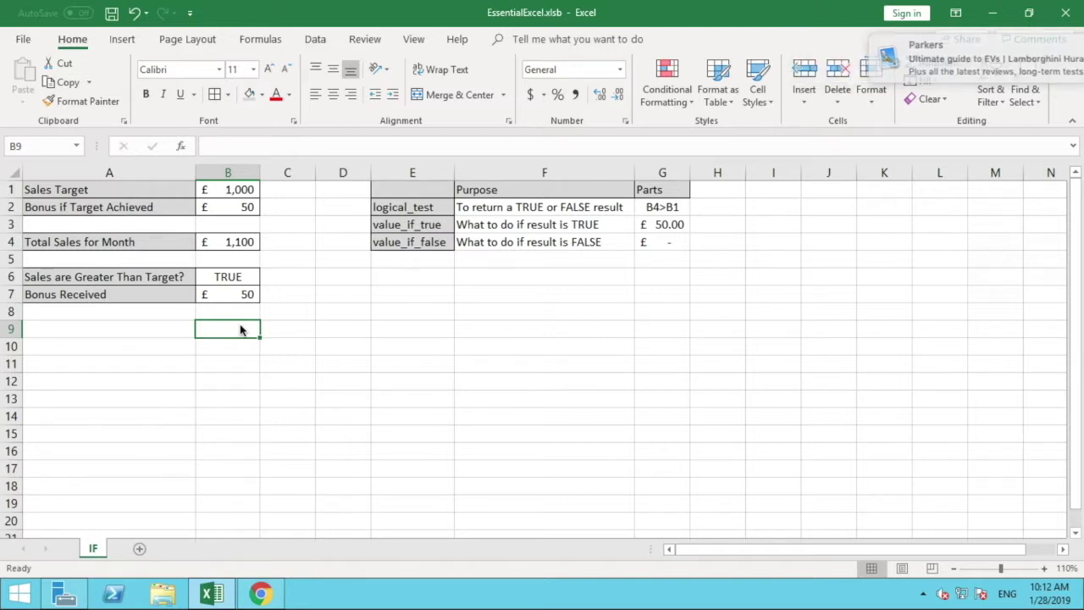
Step: Set Total Sales for Month in B4 to 900 and check the target test in B6 and the bonus formula in B7
left_click(256, 241)
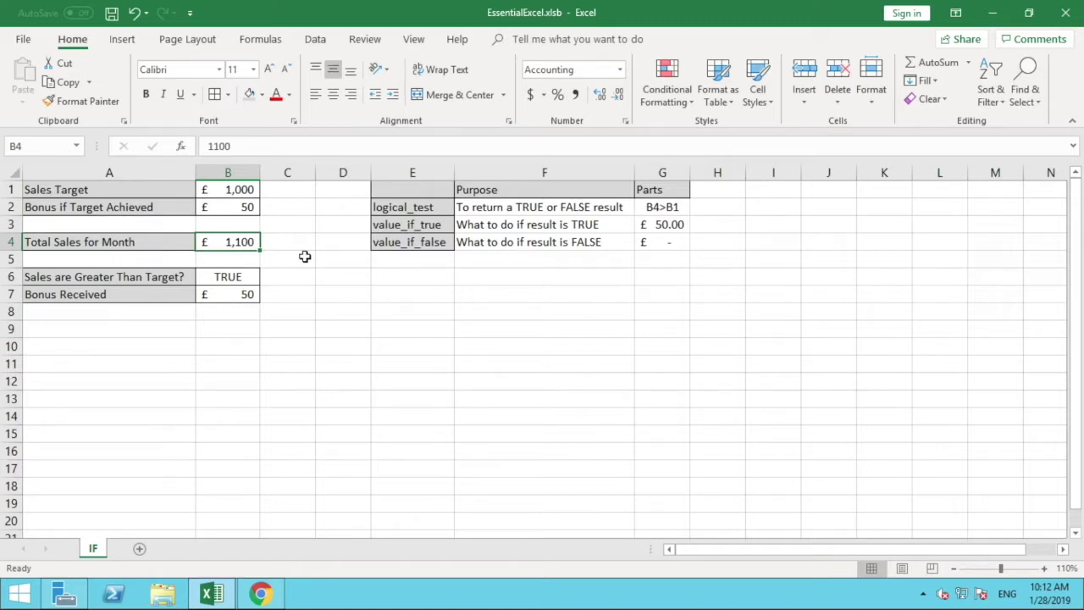
type("900")
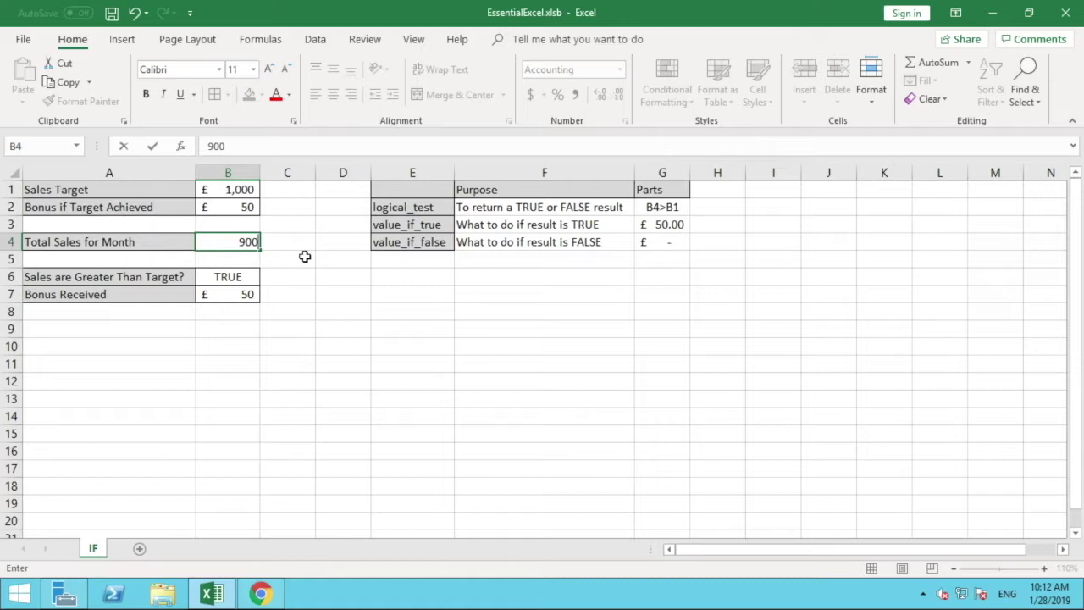
key("Return")
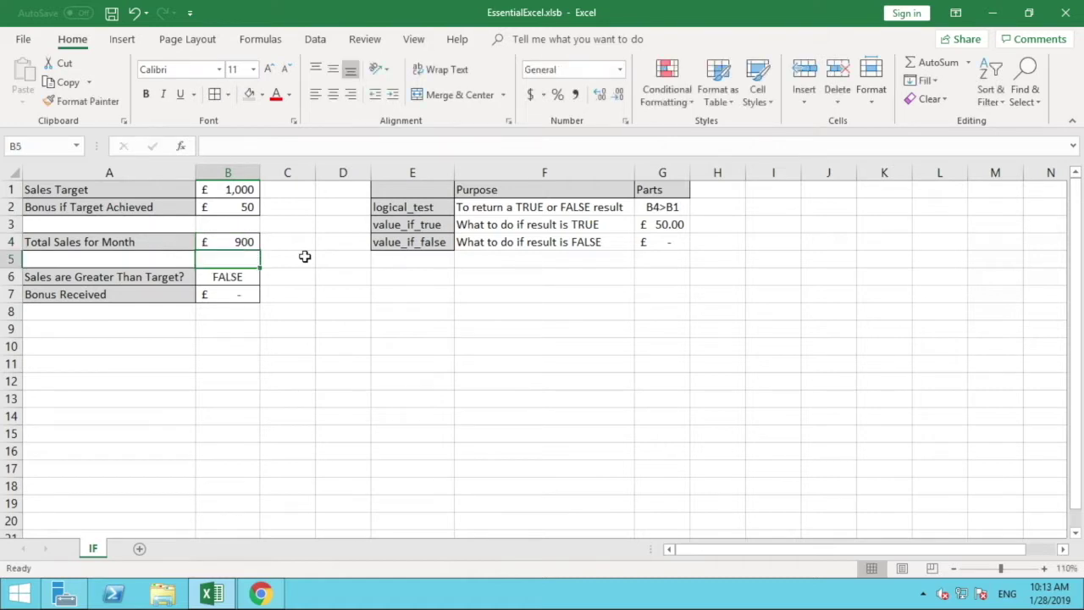
left_click(238, 275)
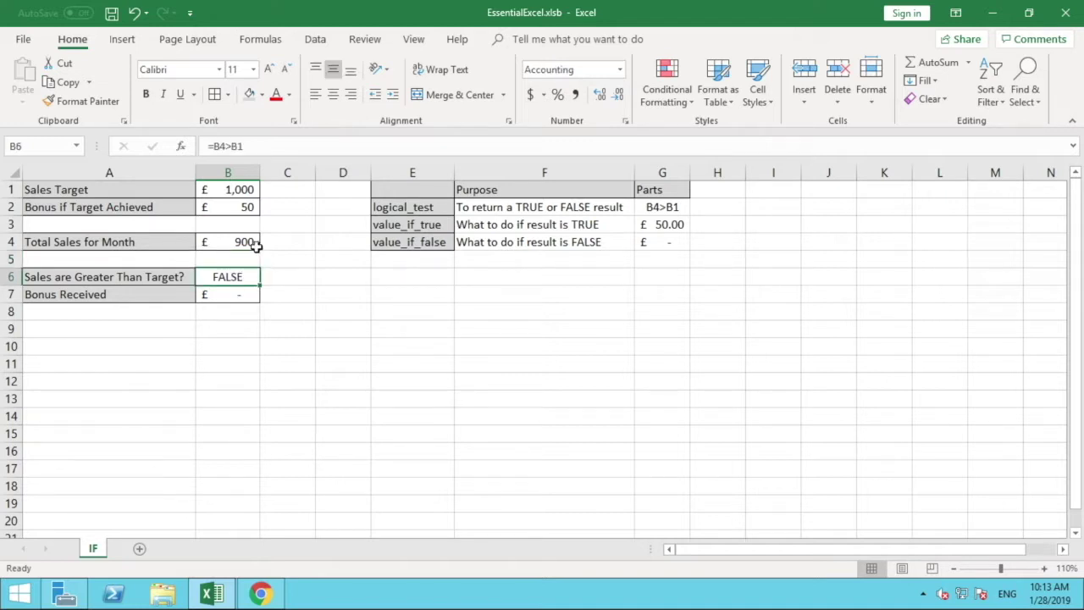
left_click(252, 243)
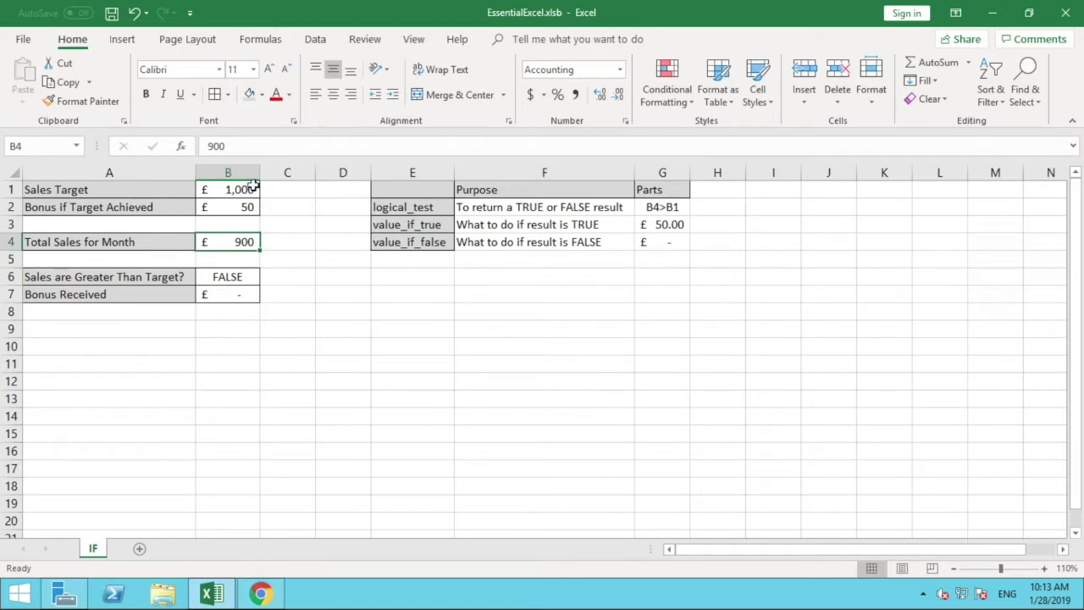
left_click(246, 277)
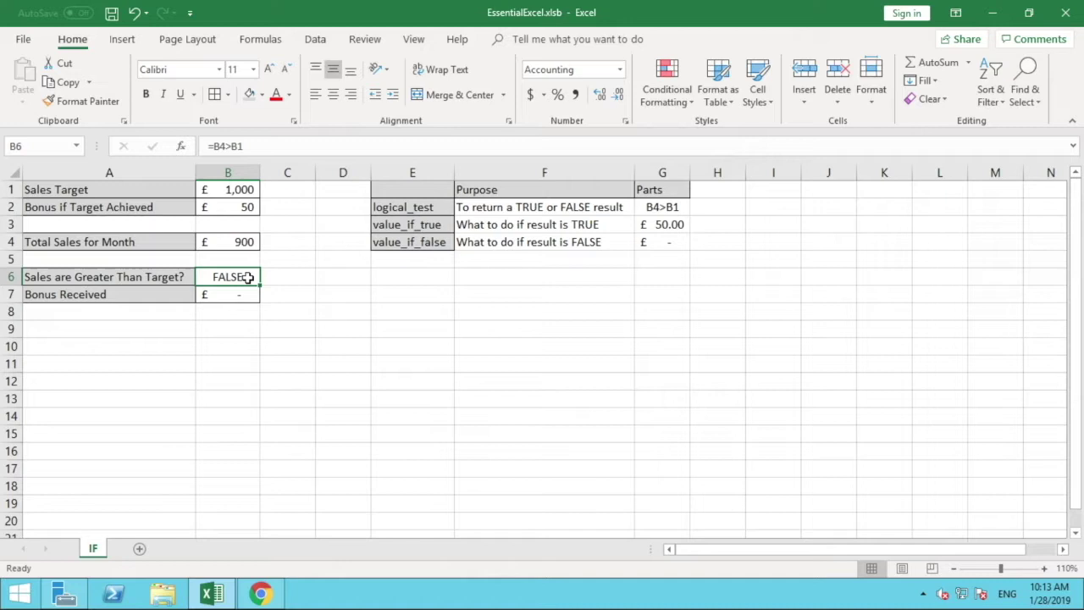
left_click(217, 296)
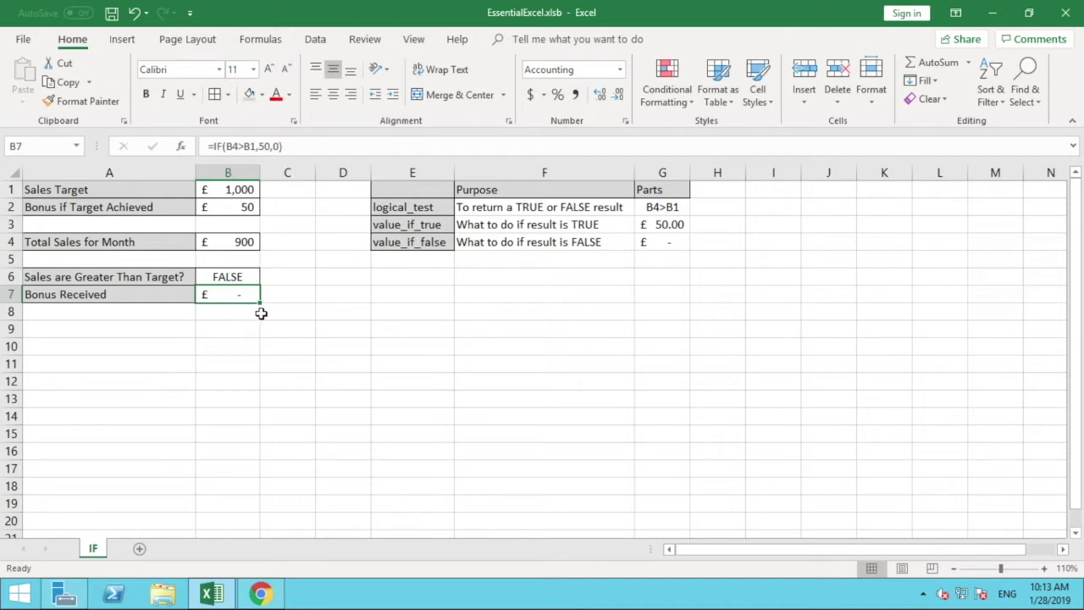
Step: Set Total Sales for Month in B4 back to 1,100
left_click(250, 240)
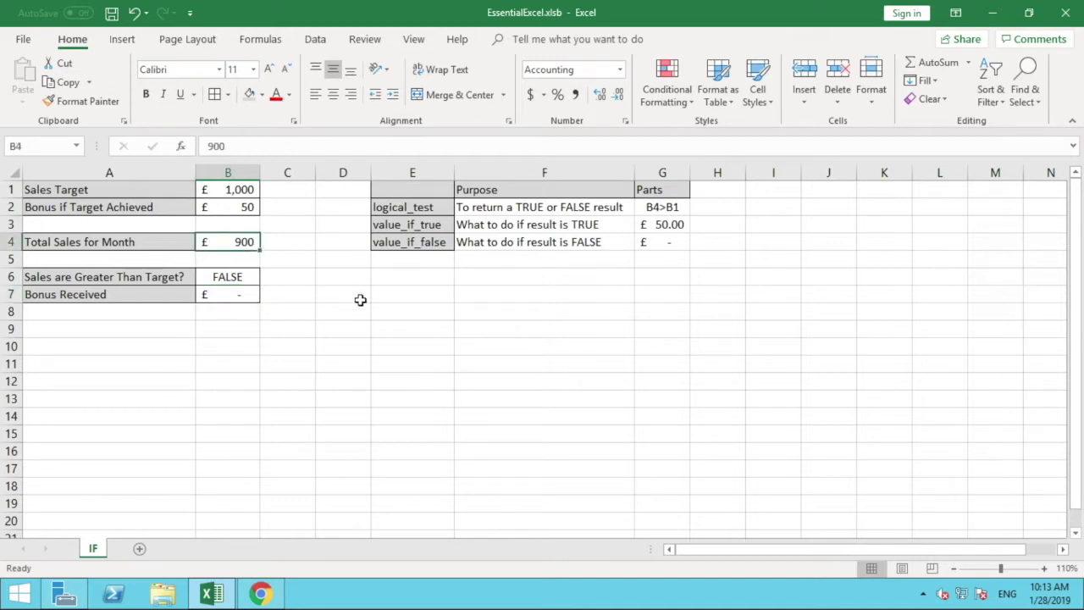
type("1")
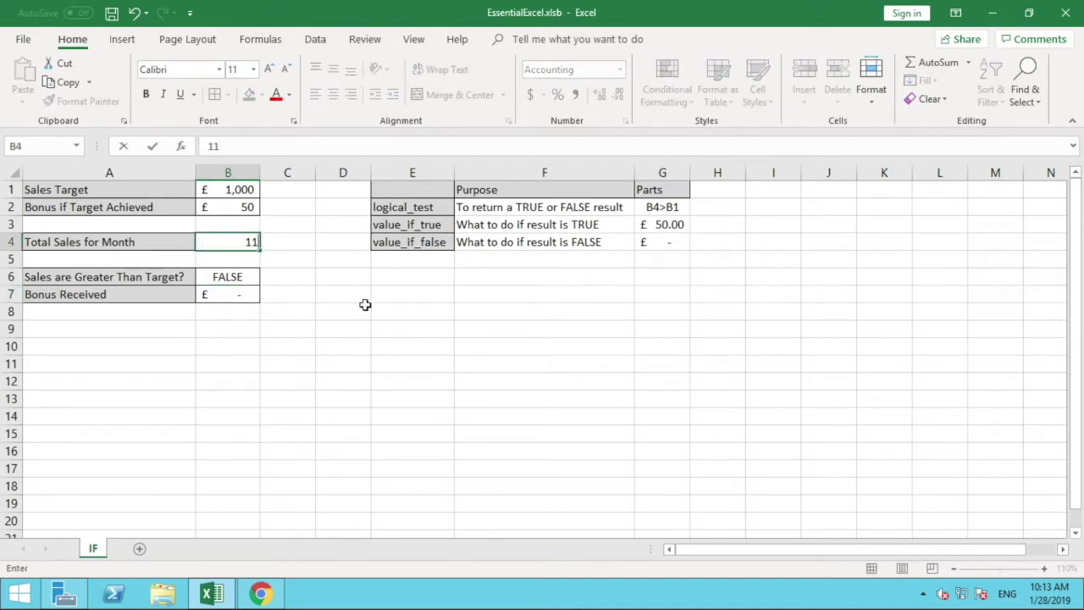
type(",100")
key("Return")
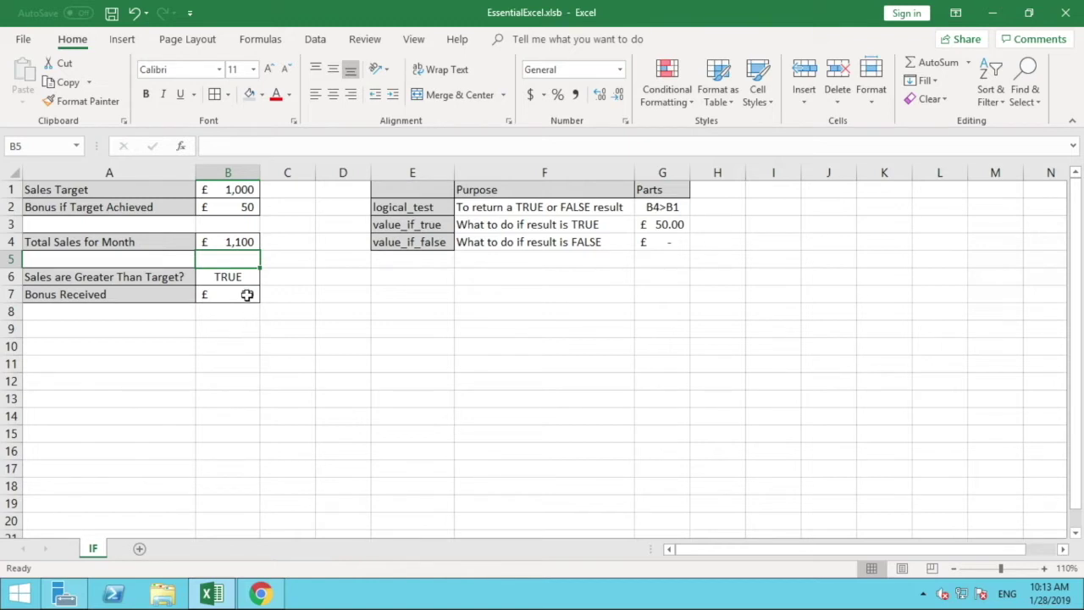
Step: Replace the hard-coded 50 in the Bonus Received formula in B7 with a reference to B2, and review the formula
left_click(247, 294)
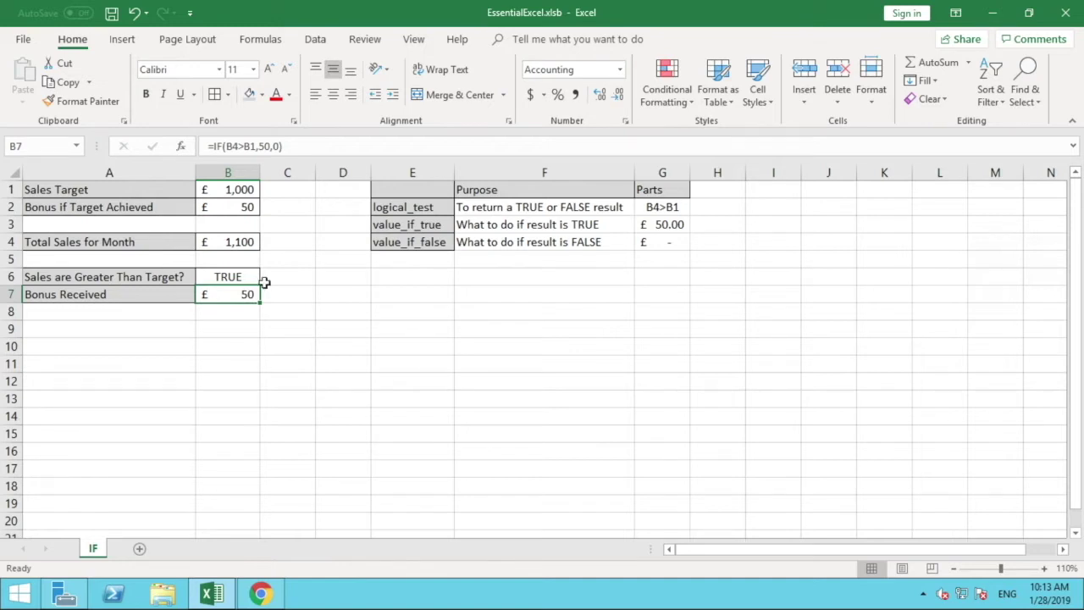
left_click(271, 146)
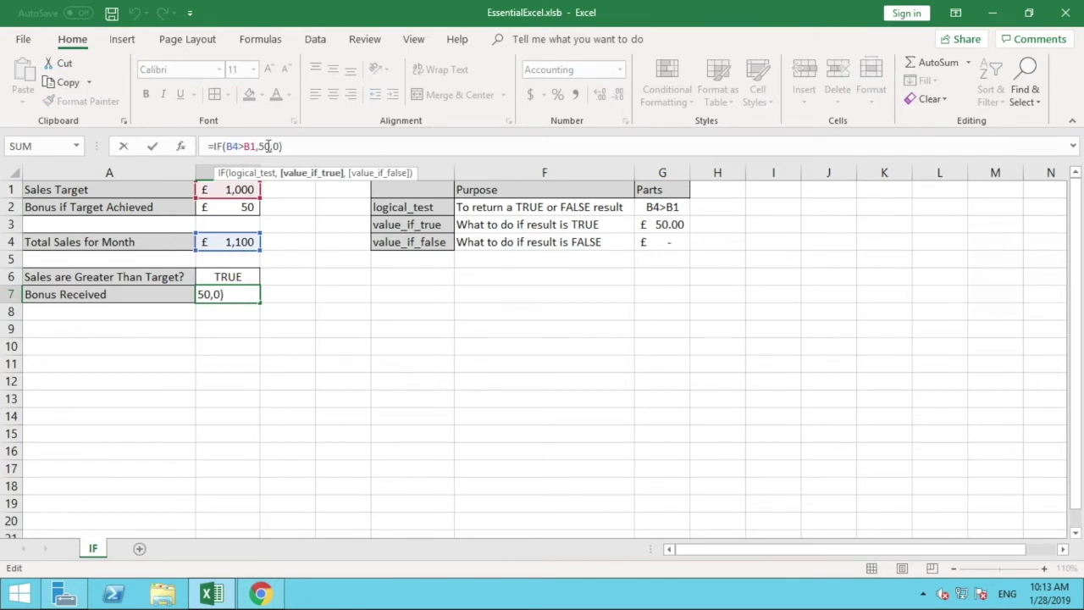
left_click_drag(268, 146, 257, 146)
key("Delete")
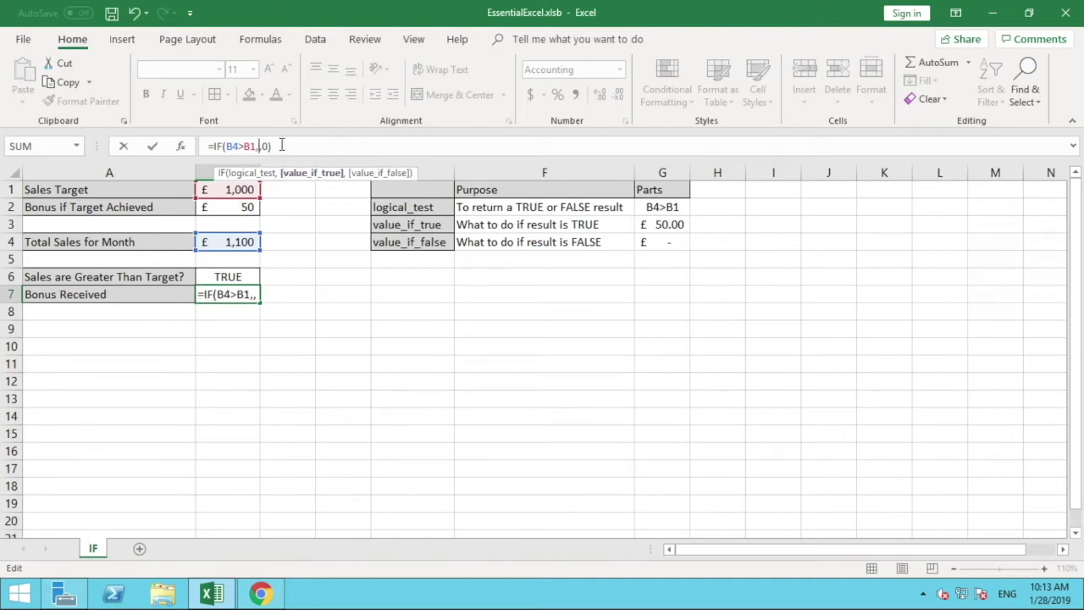
left_click(230, 210)
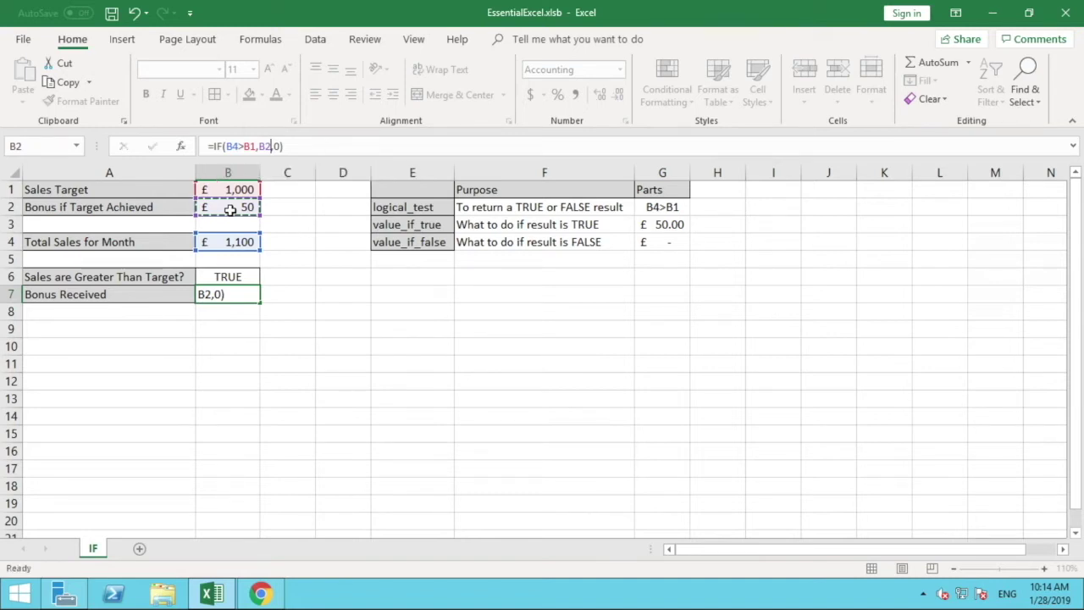
key("Return")
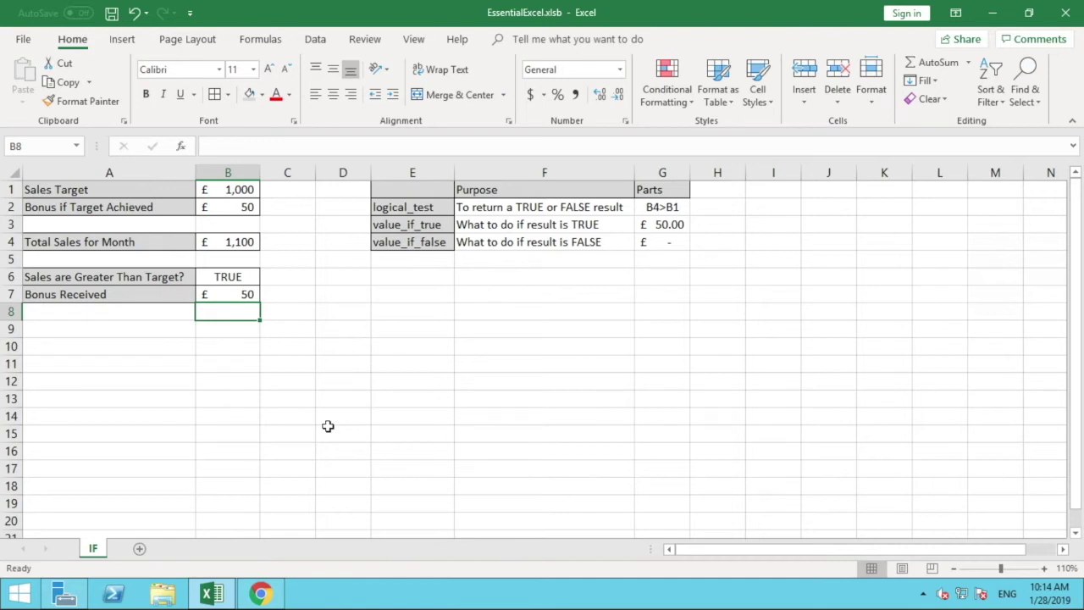
left_click(248, 291)
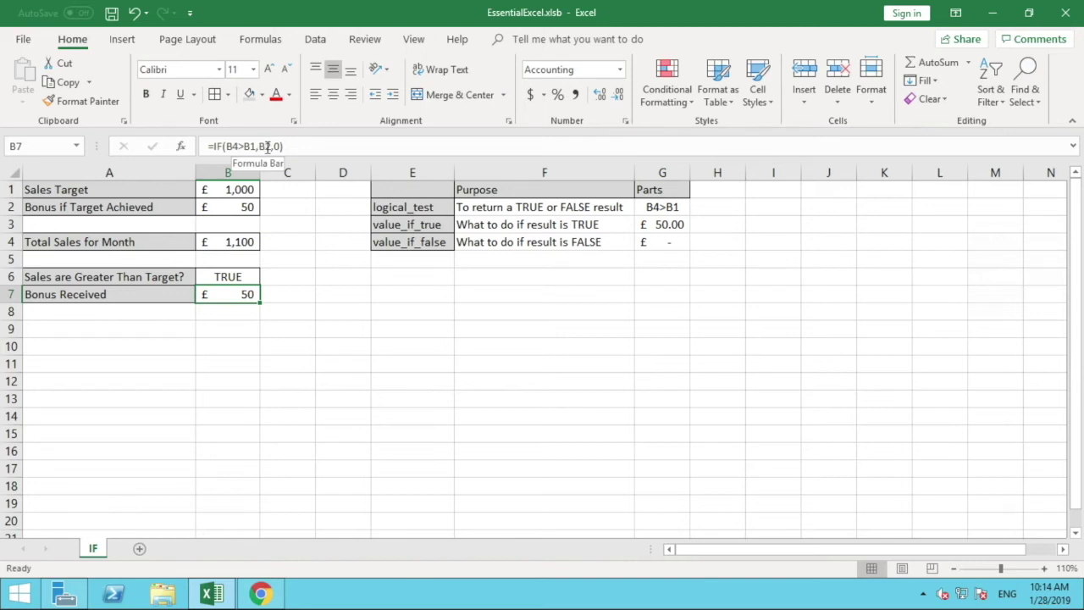
left_click(239, 361)
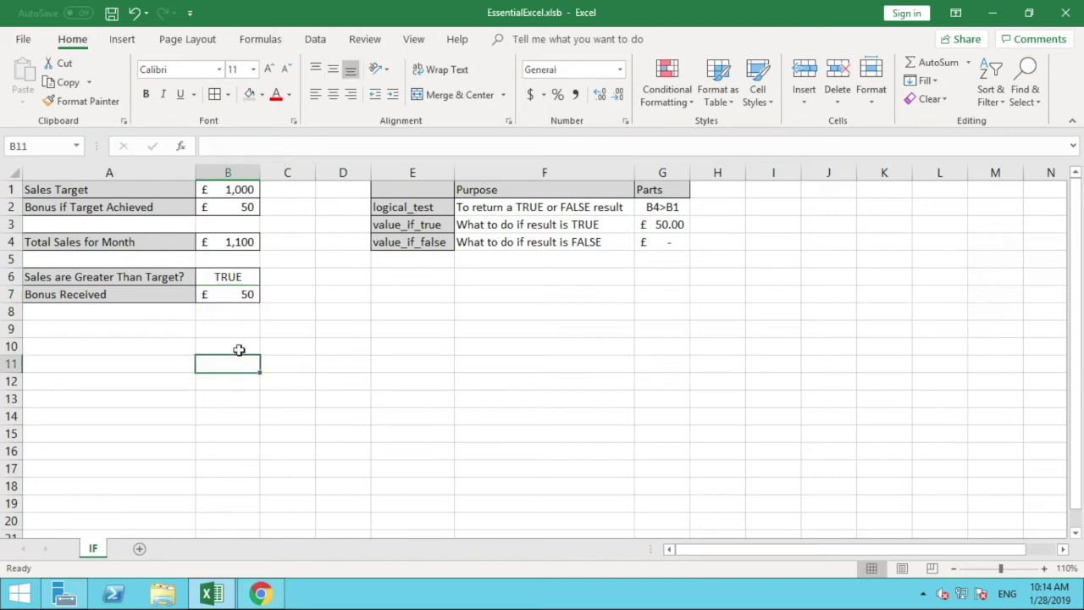
left_click(237, 294)
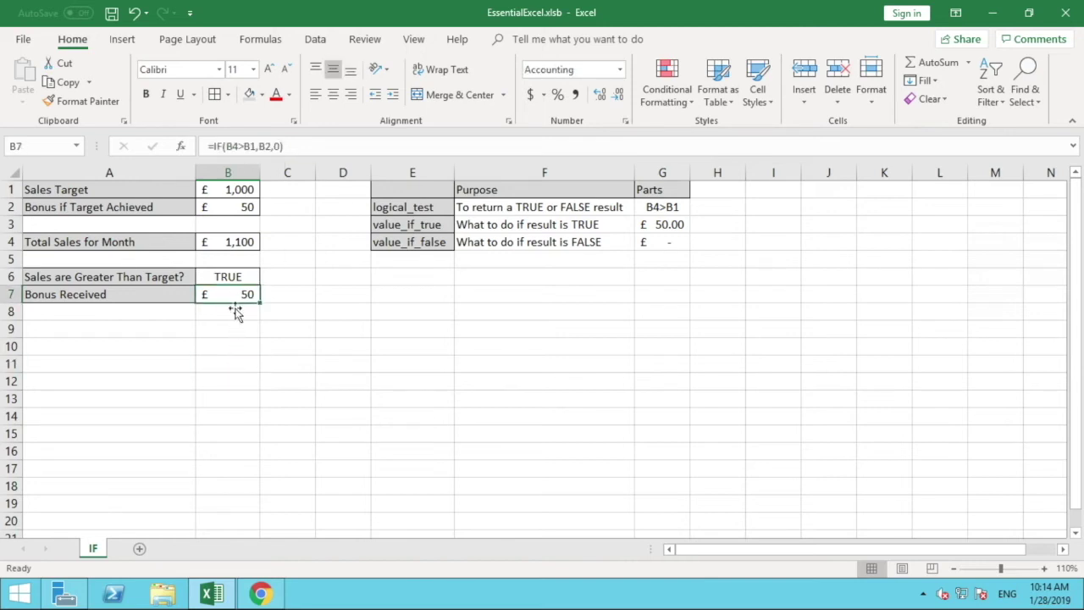
Step: Set Bonus if Target Achieved in B2 to 60 and check the Bonus Received cell B7
left_click(239, 209)
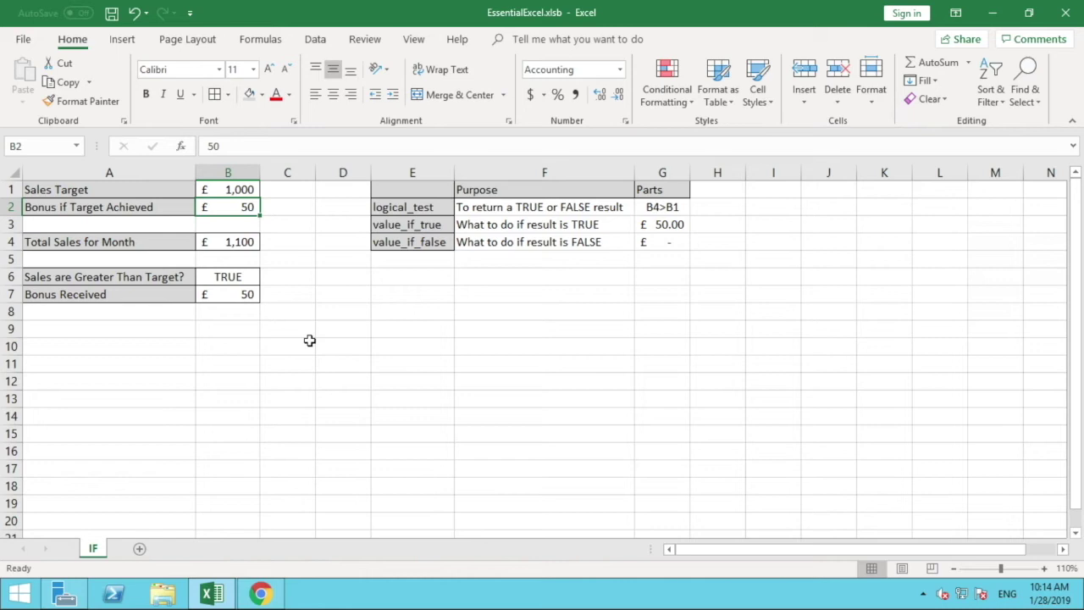
type("60")
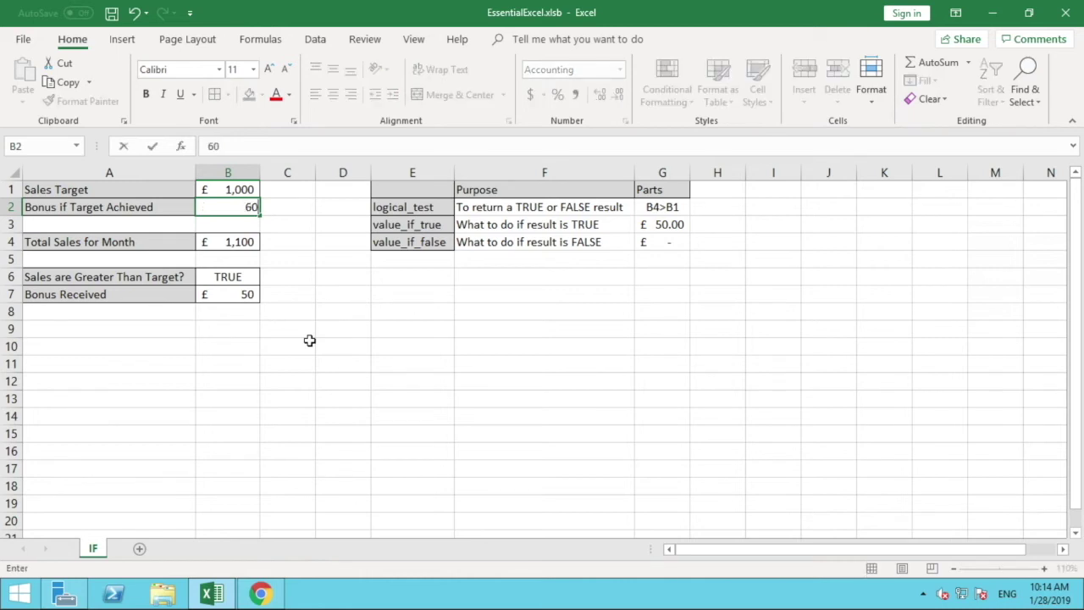
key("Return")
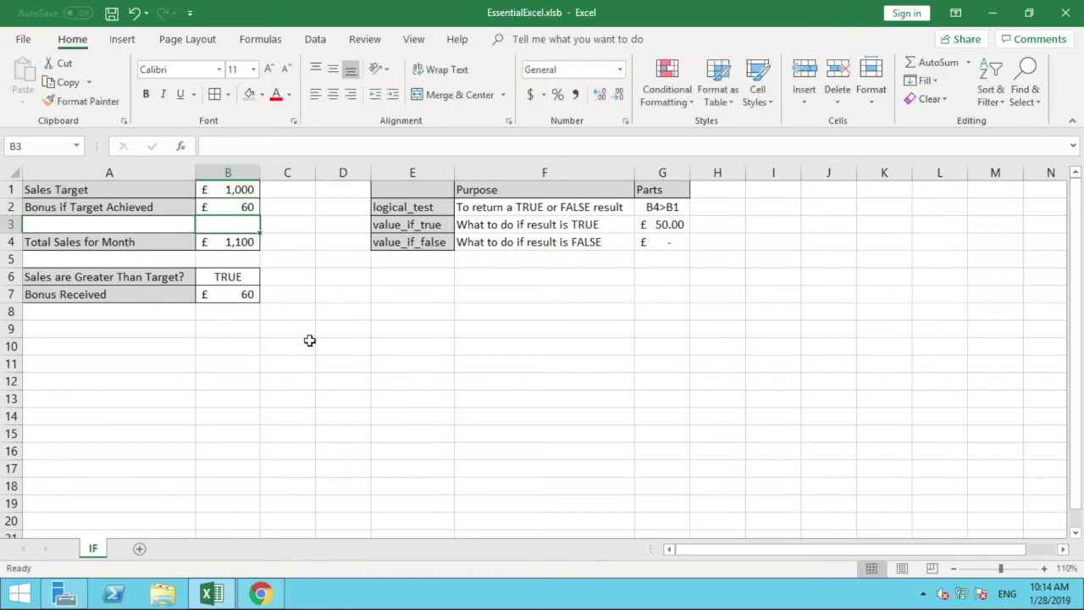
left_click(234, 207)
left_click(245, 296)
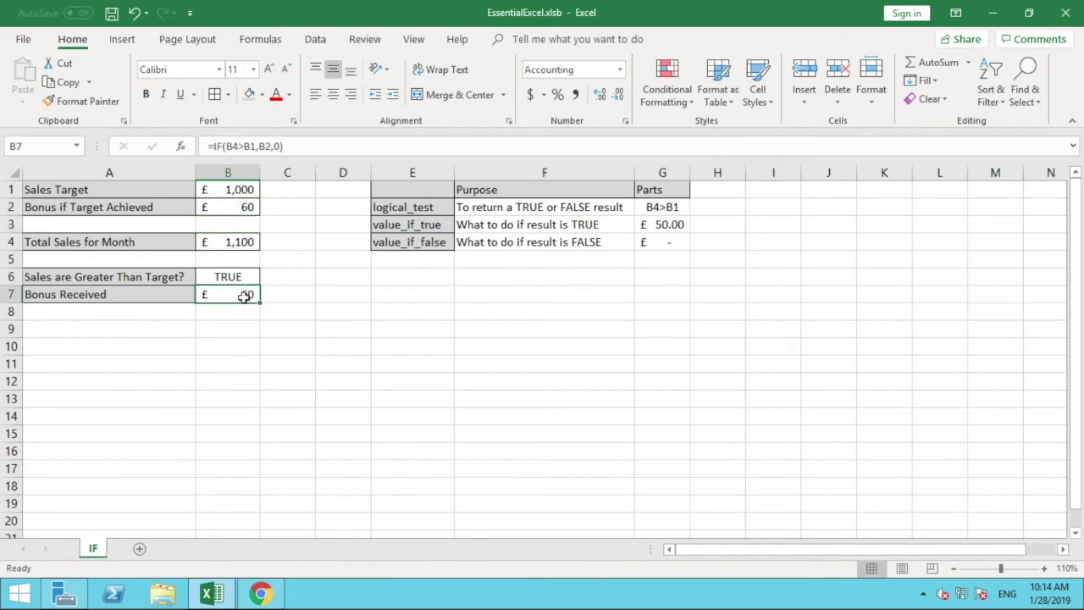